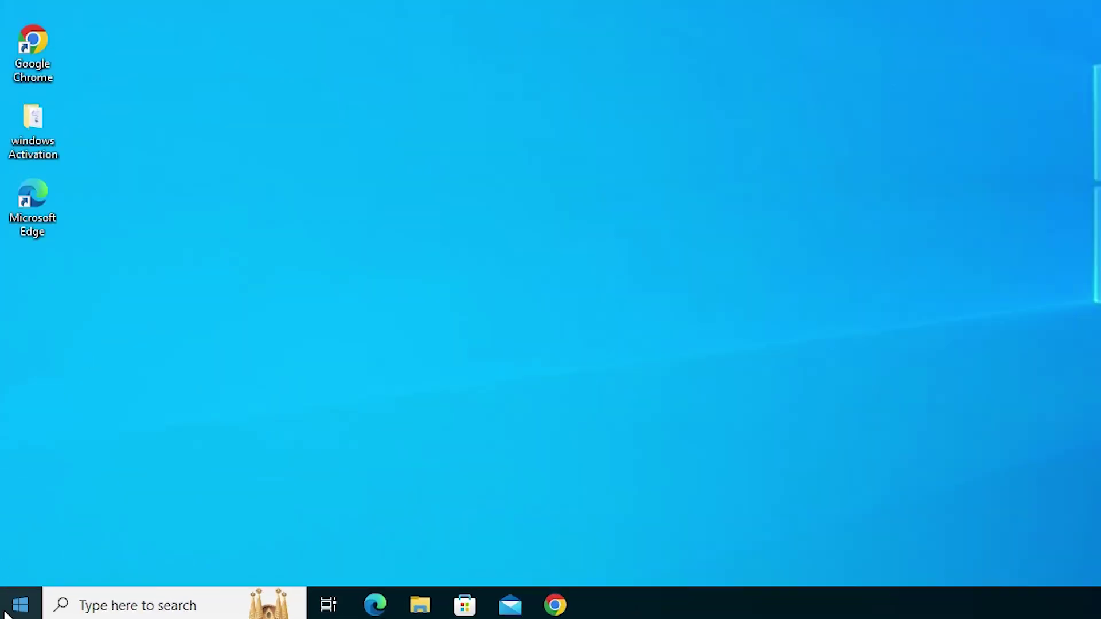
- Search the Start menu for 'co' and open Control Panel from the best match
left_click(5, 614)
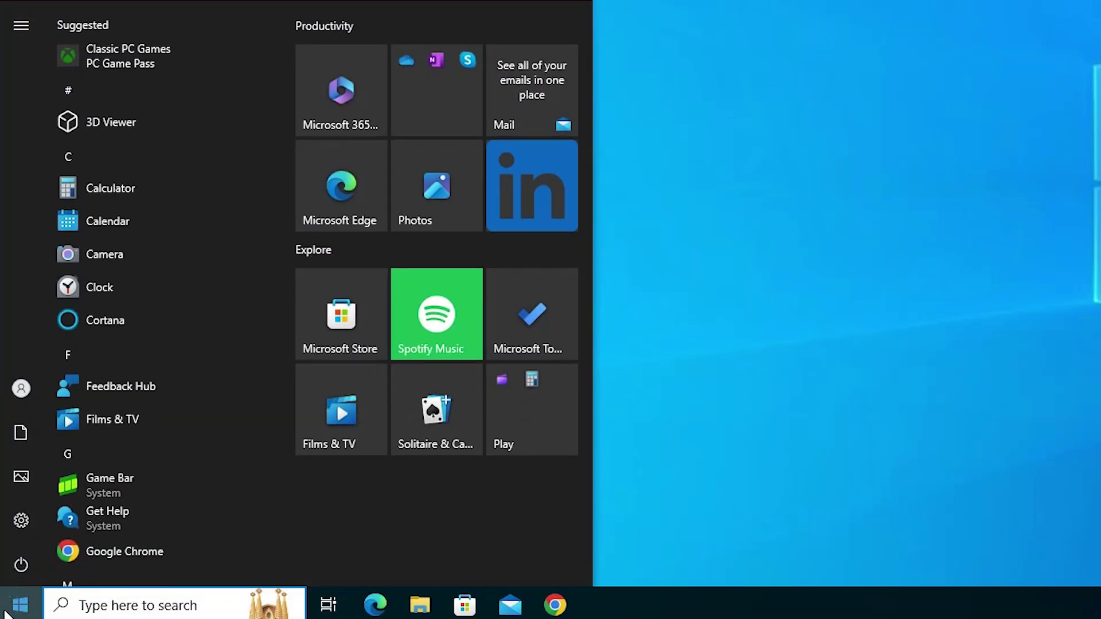
type("co")
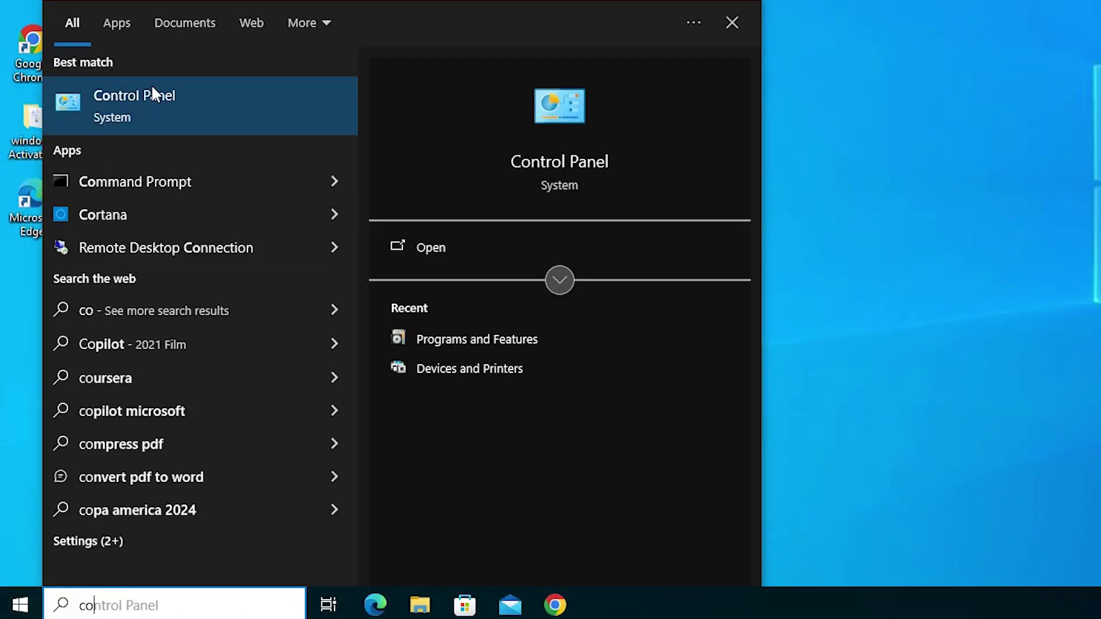
left_click(152, 89)
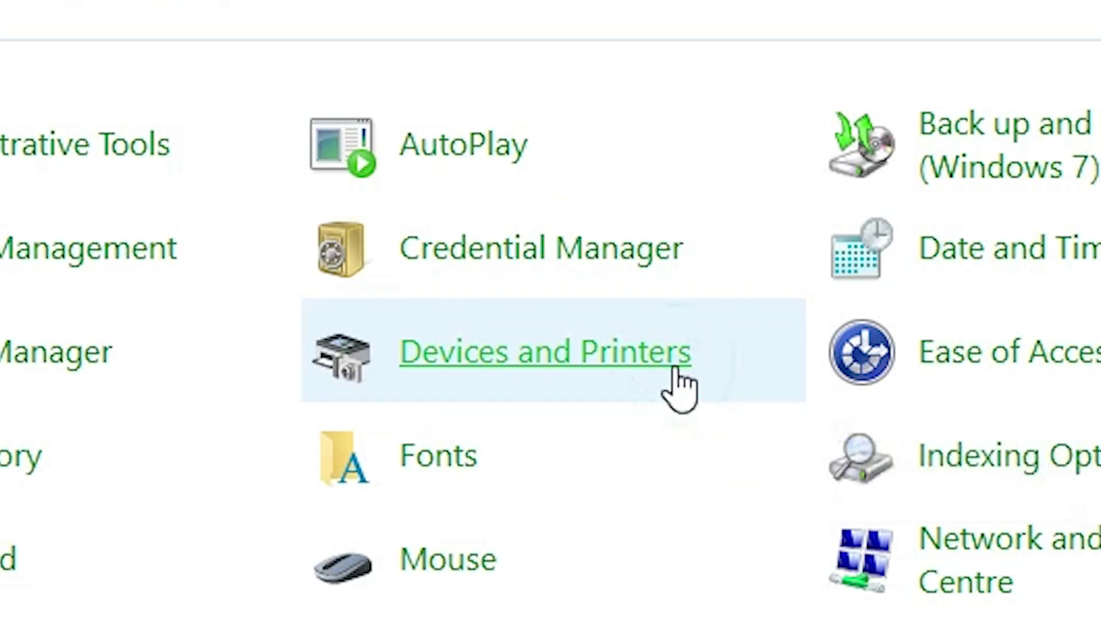
- Open Devices and Printers to view the four printers, including Microsoft Print to PDF
left_click(679, 389)
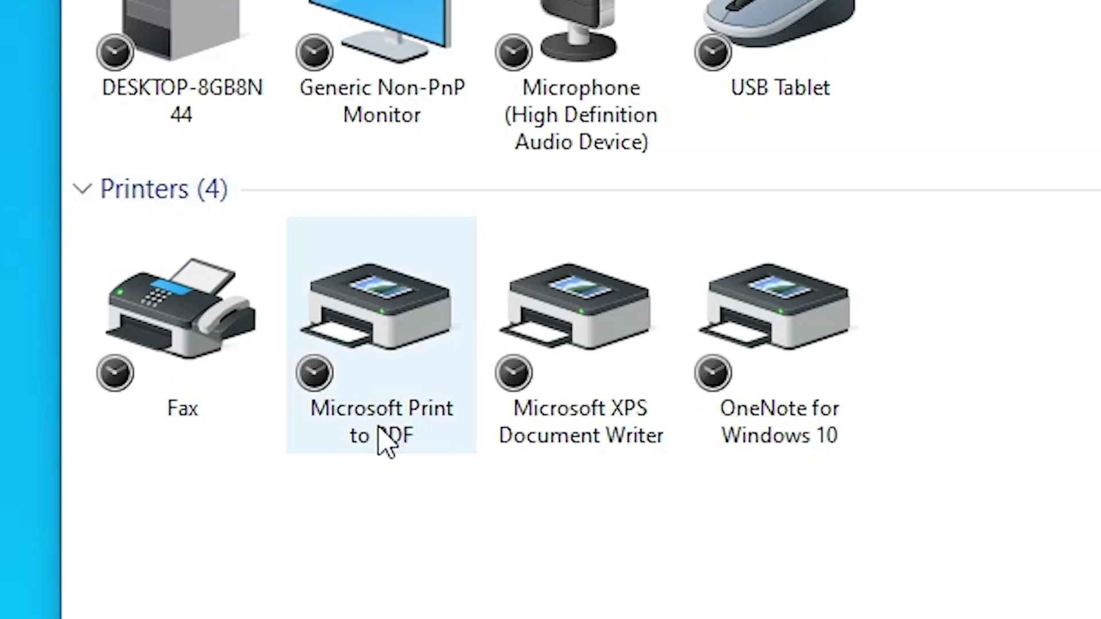
mouse_move(369, 449)
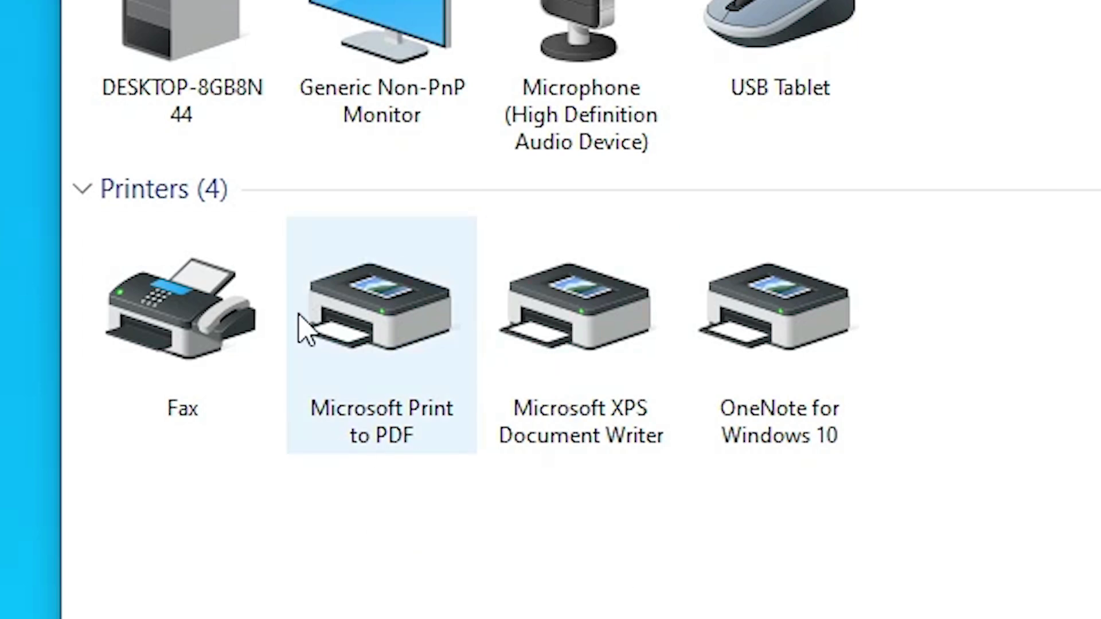
- Remove the Microsoft Print to PDF device, confirm with Yes, and close Devices and Printers
right_click(387, 353)
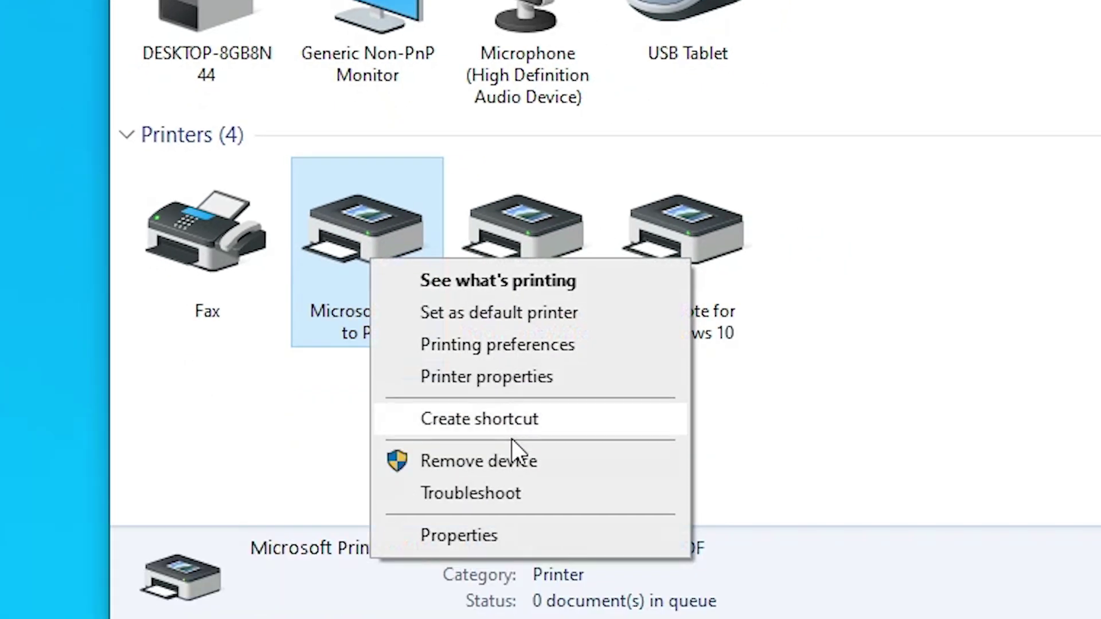
left_click(511, 456)
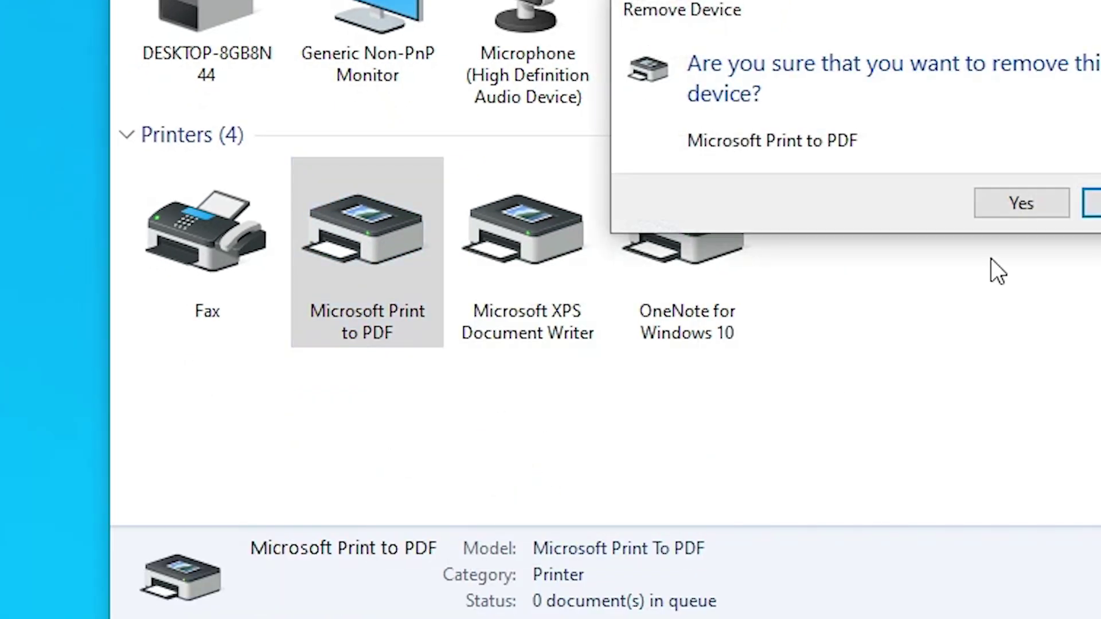
left_click(1034, 203)
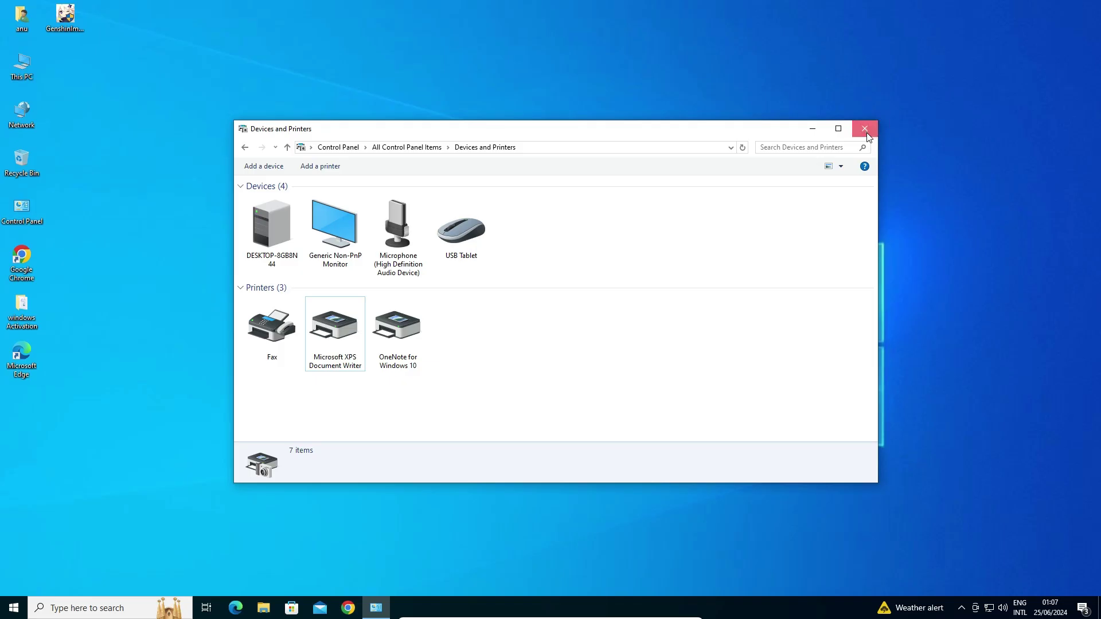
left_click(864, 129)
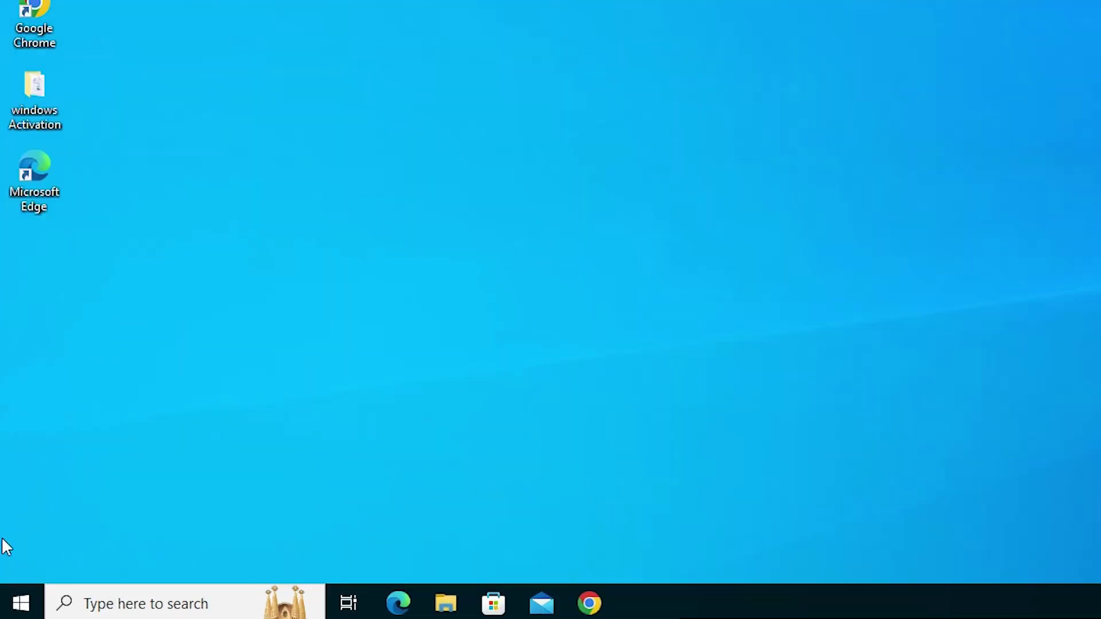
- Search Start for 'con' and open Control Panel's Programs and Features page
left_click(2, 614)
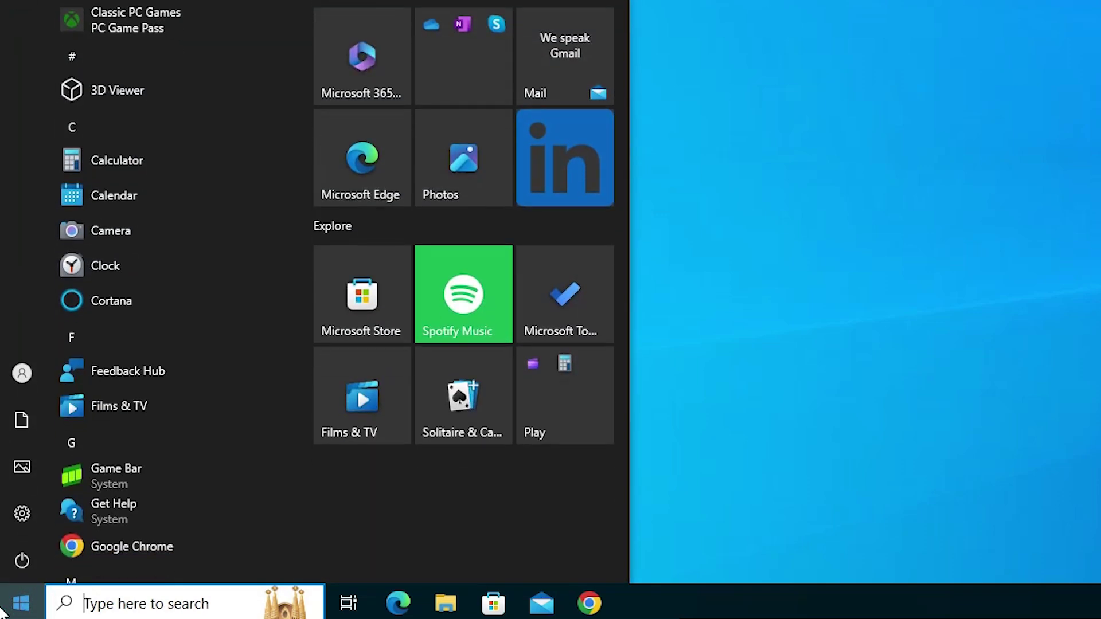
type("con")
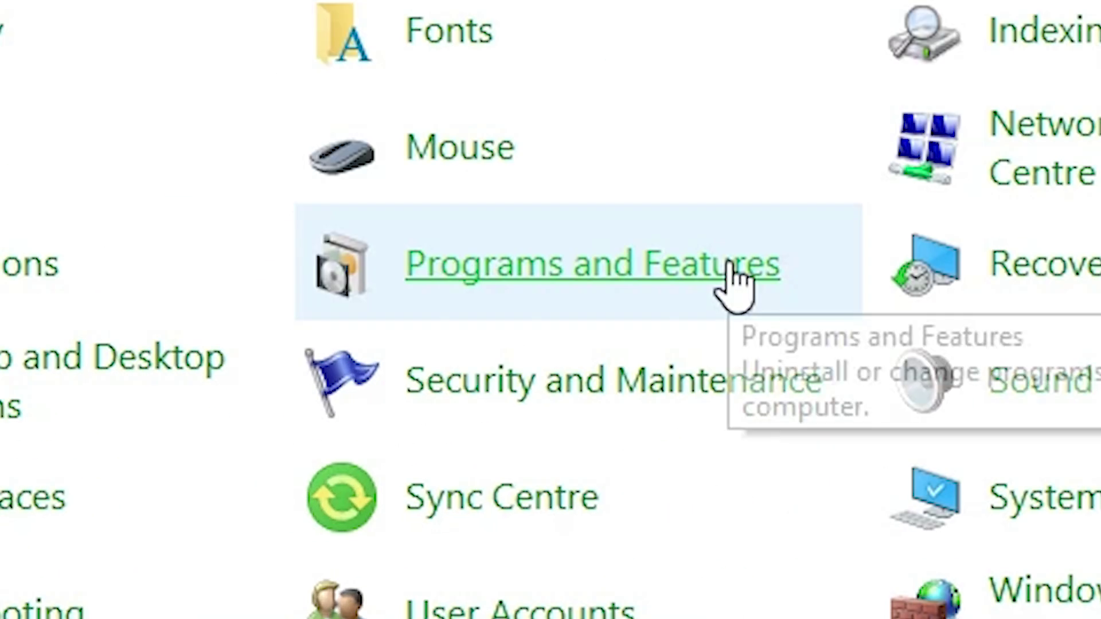
left_click(736, 274)
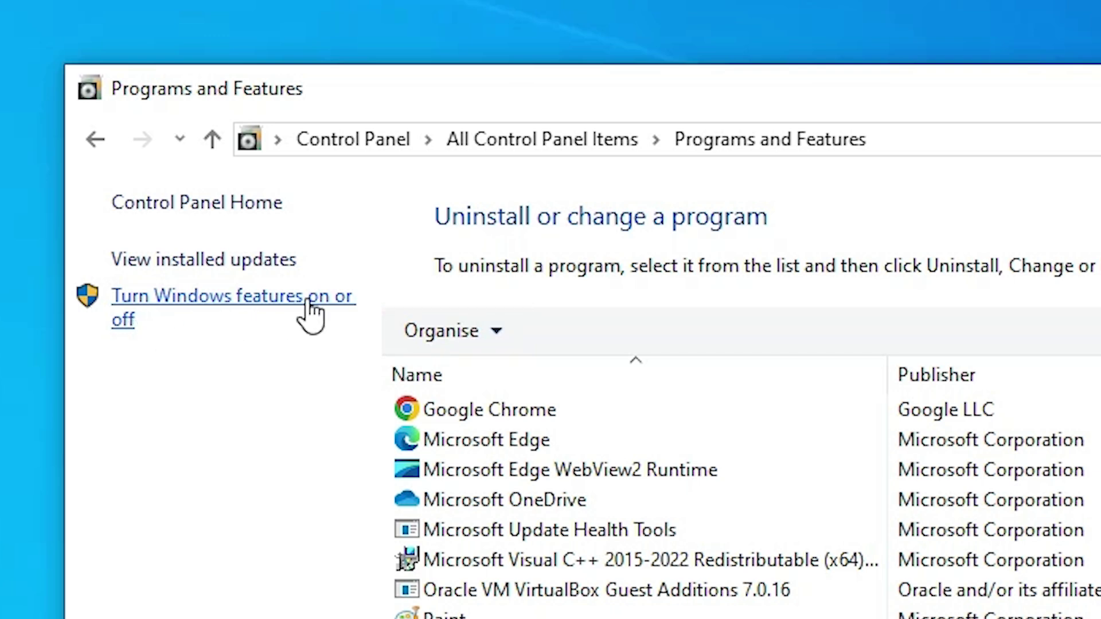
- Uncheck Microsoft Print to PDF in Windows Features, apply with OK, and close when done
left_click(310, 310)
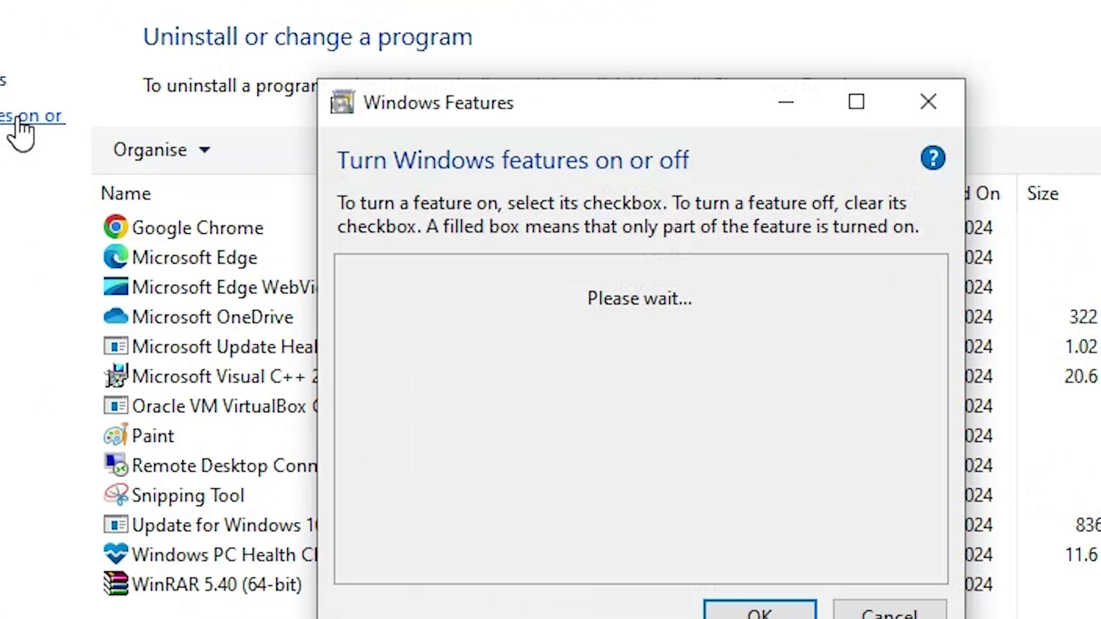
scroll(555, 311, "down", 3)
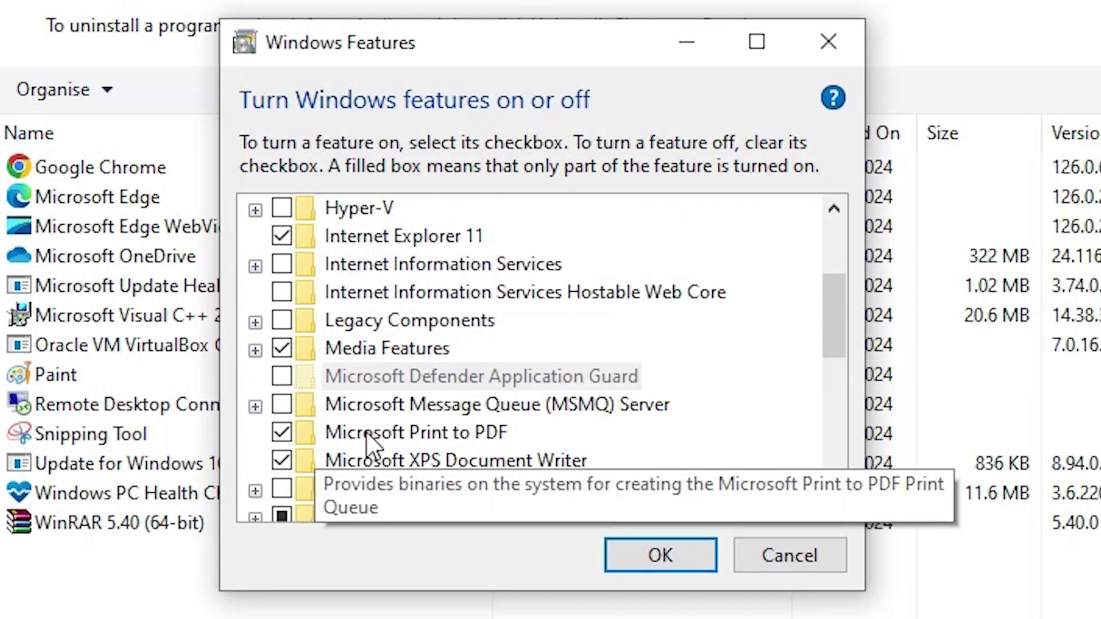
scroll(396, 419, "down", 1)
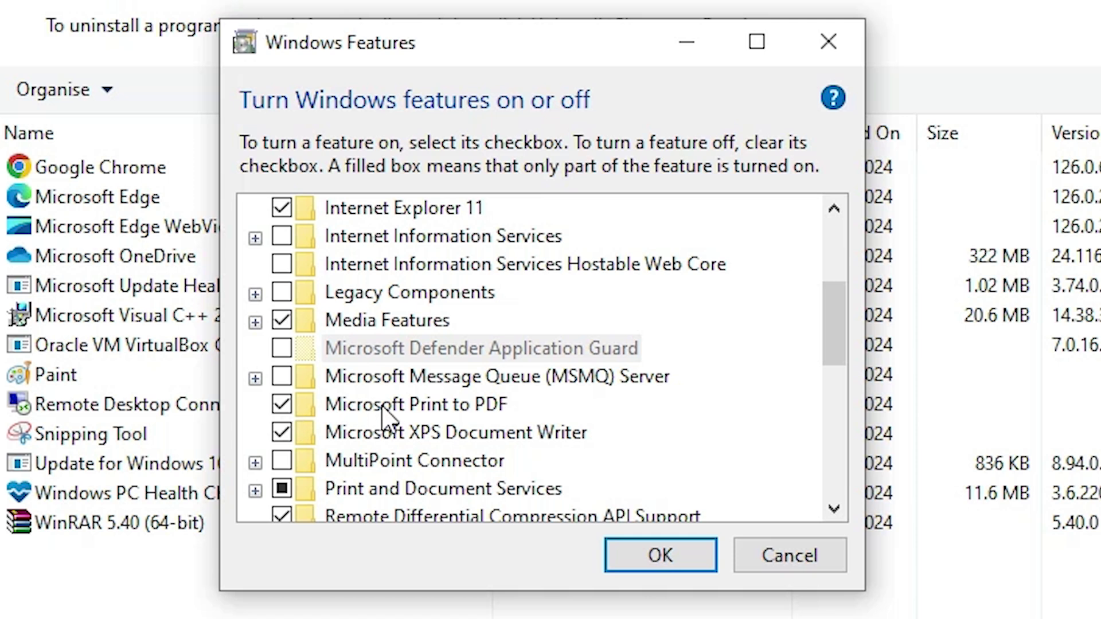
left_click(282, 404)
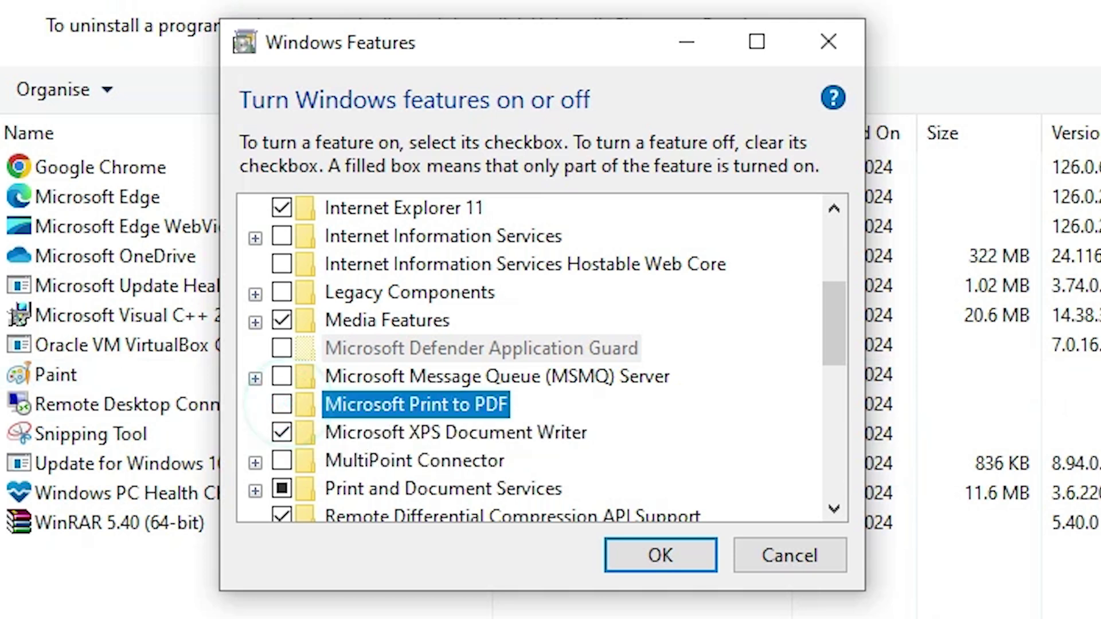
left_click(687, 552)
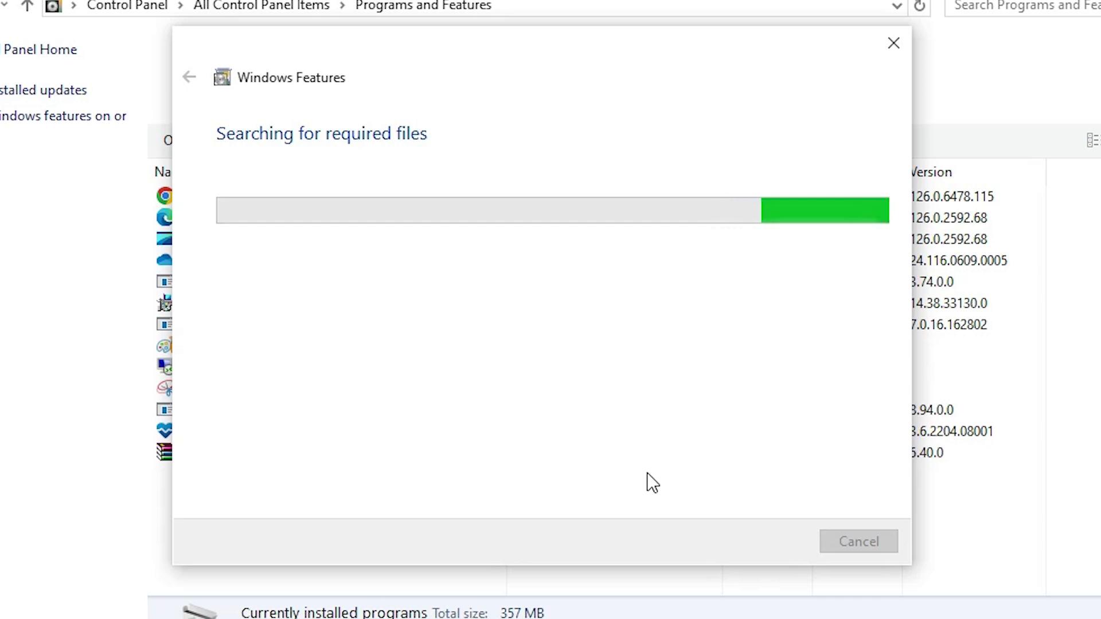
left_click(856, 541)
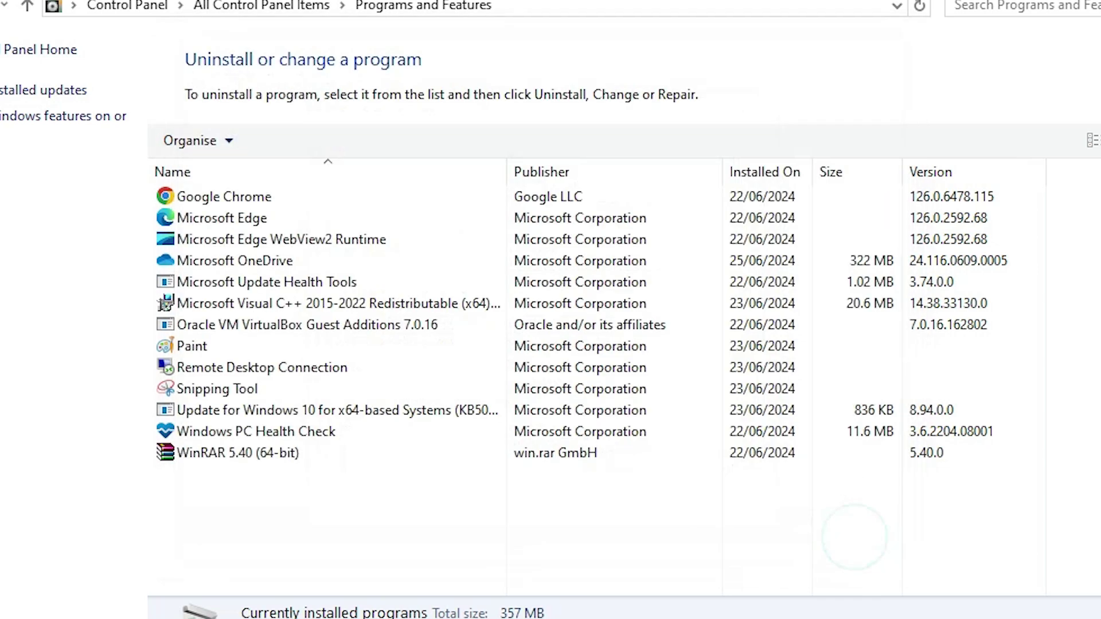
- Close Programs and Features and restart Windows from the Start menu's Power options
left_click(865, 129)
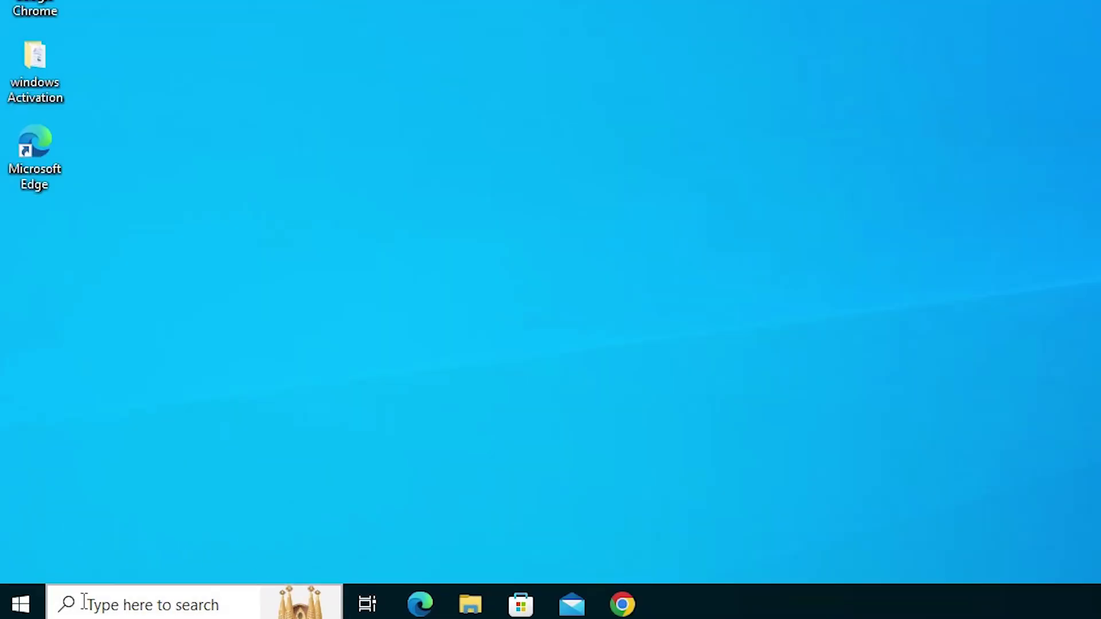
left_click(14, 608)
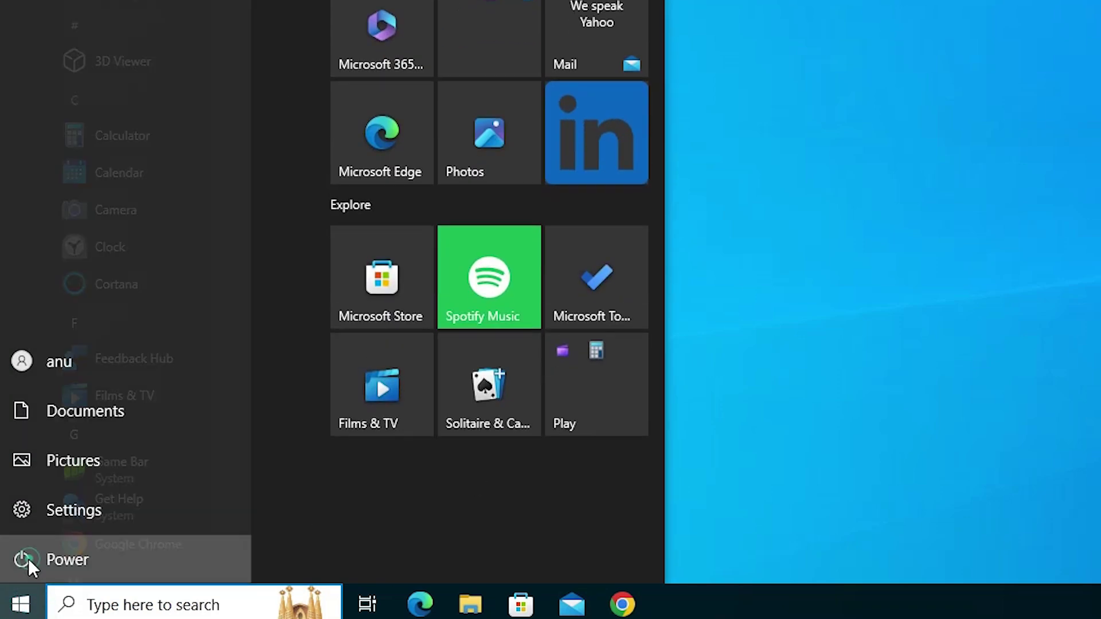
left_click(25, 559)
left_click(85, 504)
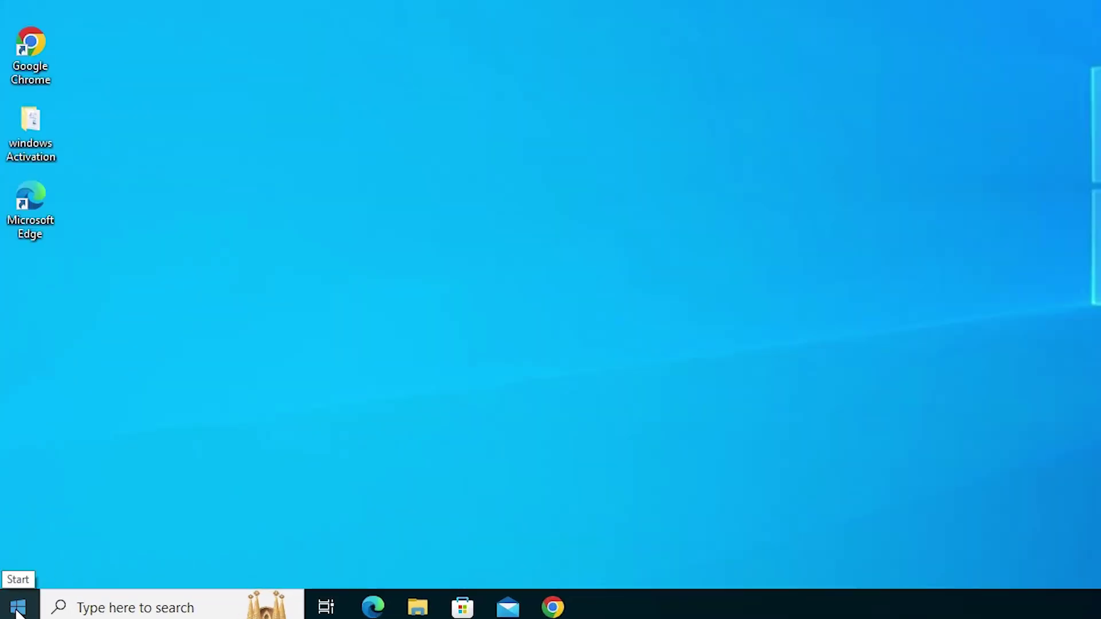
- Search Start for 'con', open Control Panel, and go to Programs and Features
left_click(18, 611)
type("co")
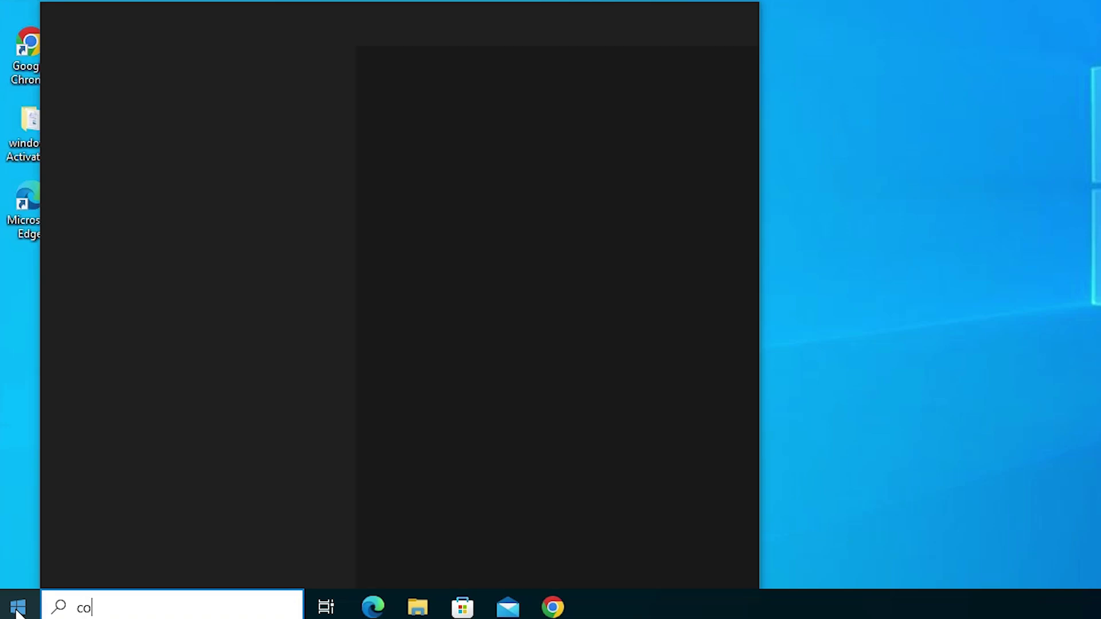
type("n")
left_click(255, 89)
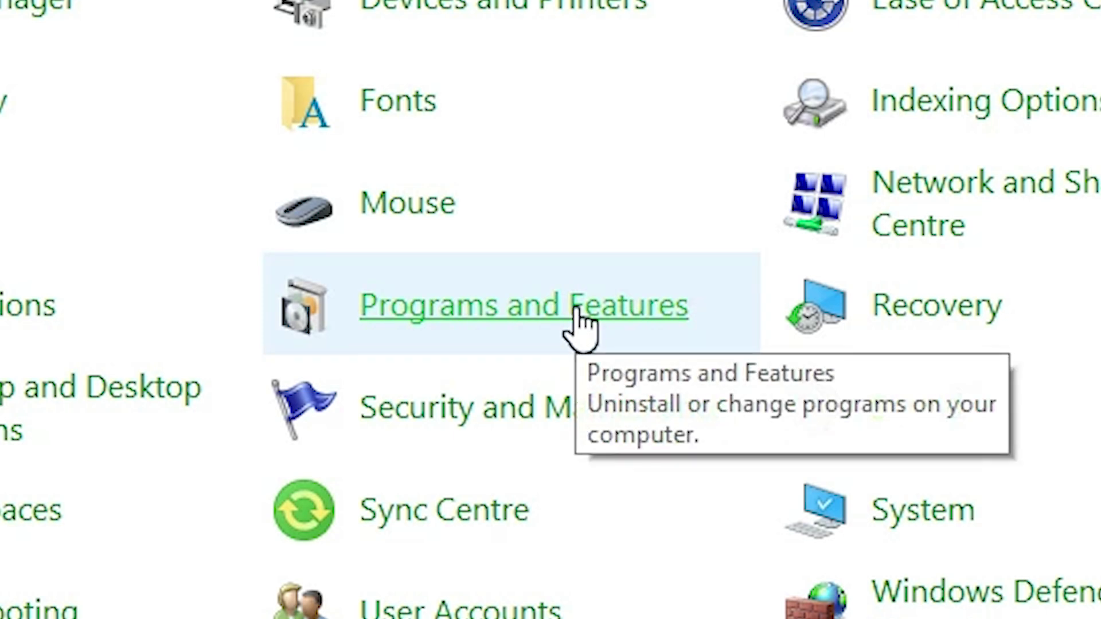
left_click(576, 313)
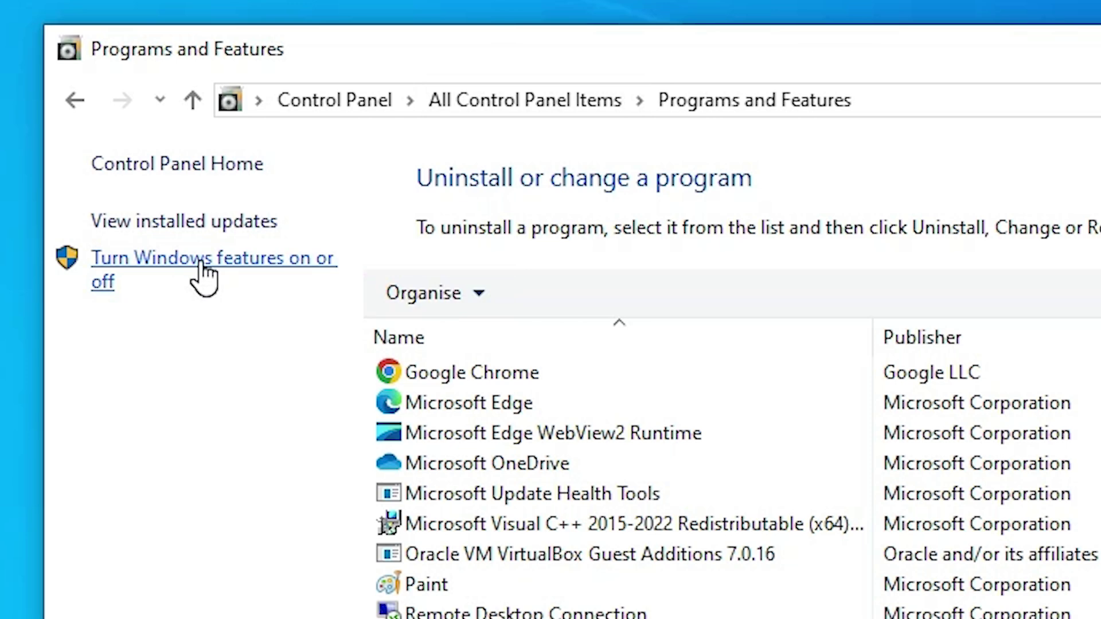
- Tick Microsoft Print to PDF in Windows Features, apply with OK, and close when installed
left_click(310, 270)
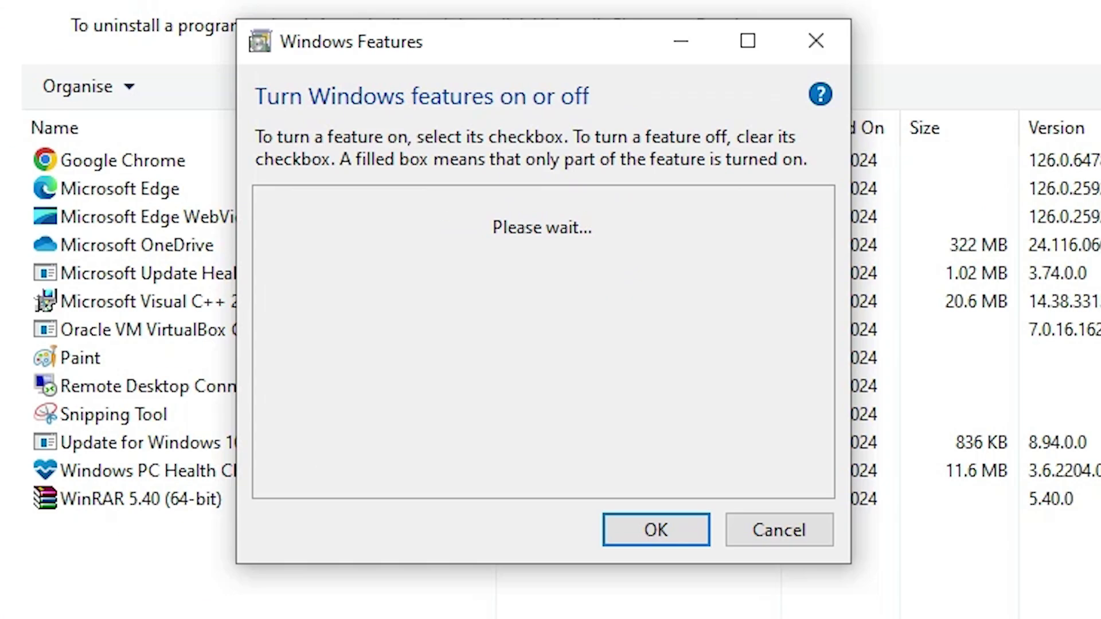
scroll(425, 318, "down", 2)
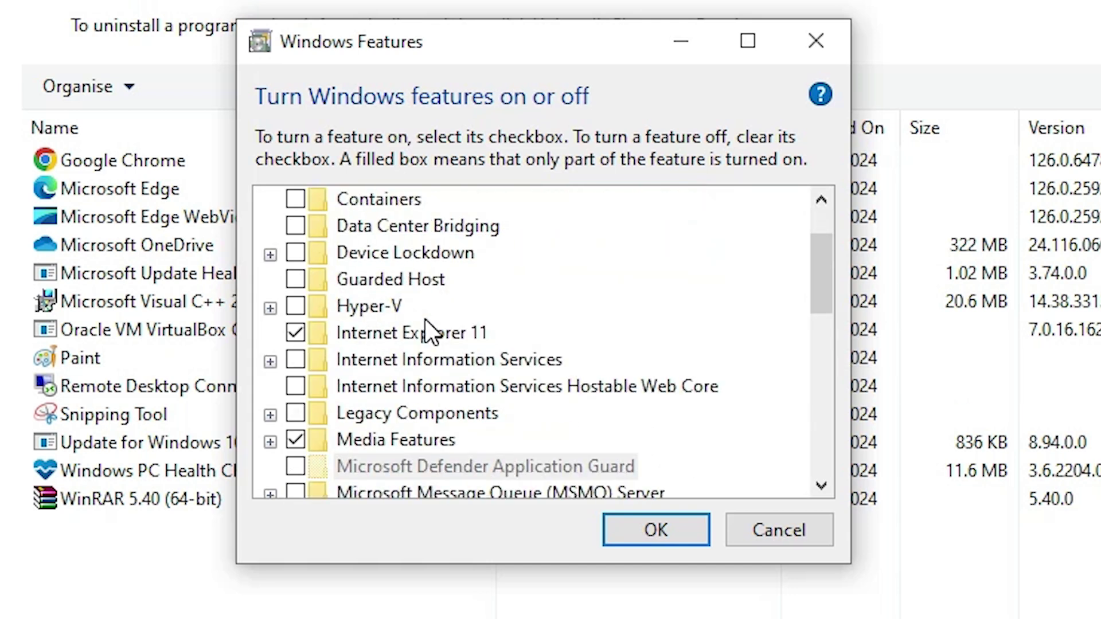
scroll(434, 312, "down", 1)
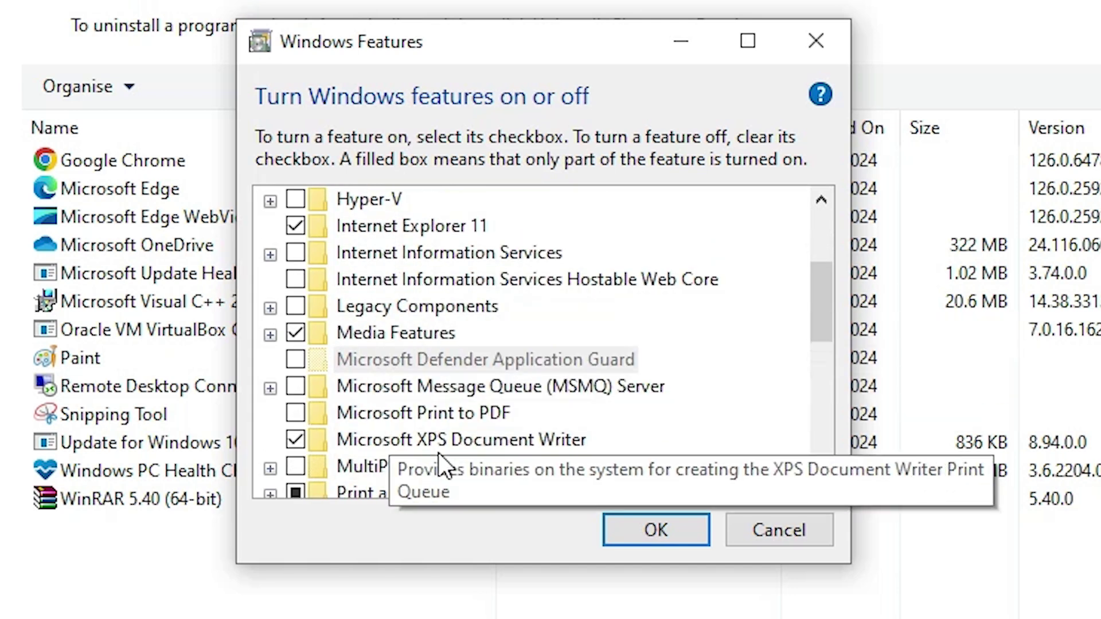
left_click(294, 417)
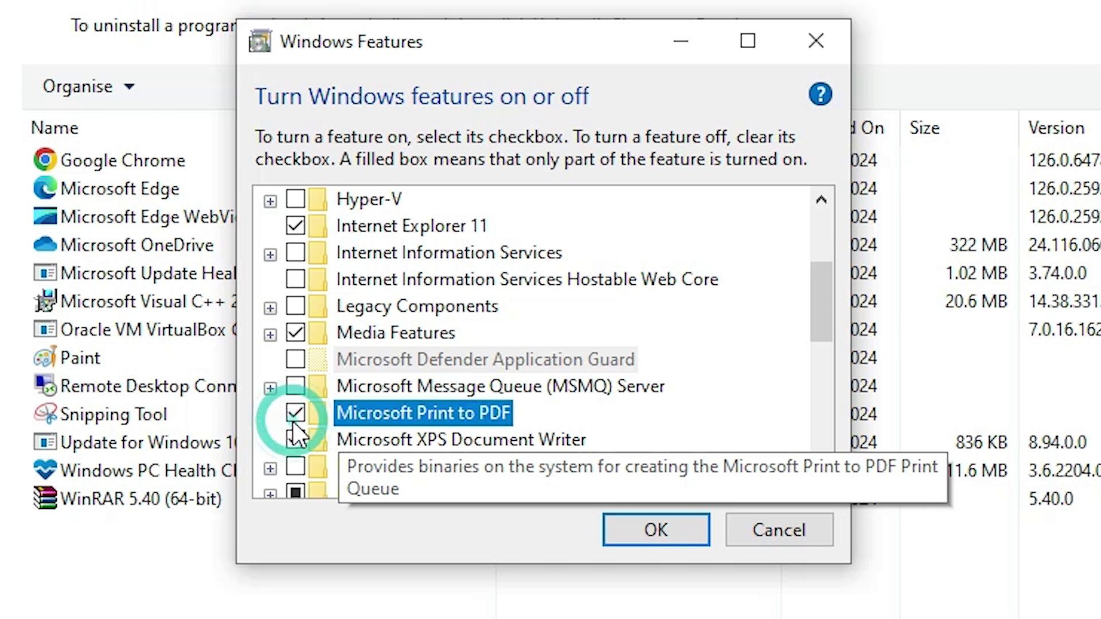
left_click(688, 537)
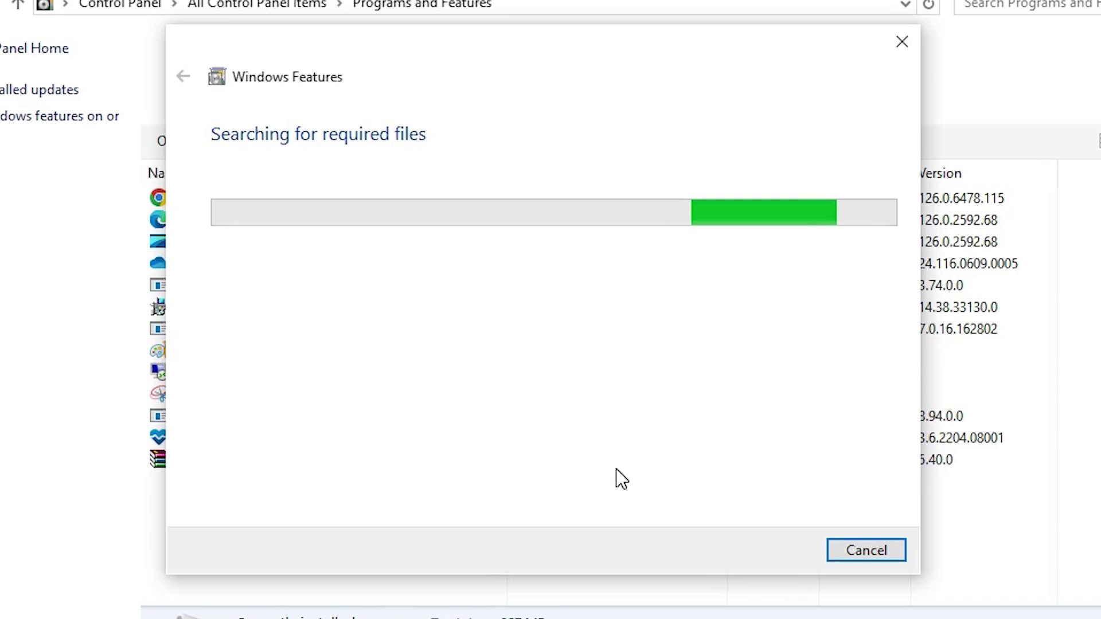
left_click(855, 551)
- Close Programs and Features, then search 'con' and open Control Panel's Devices and Printers
key("alt+F4")
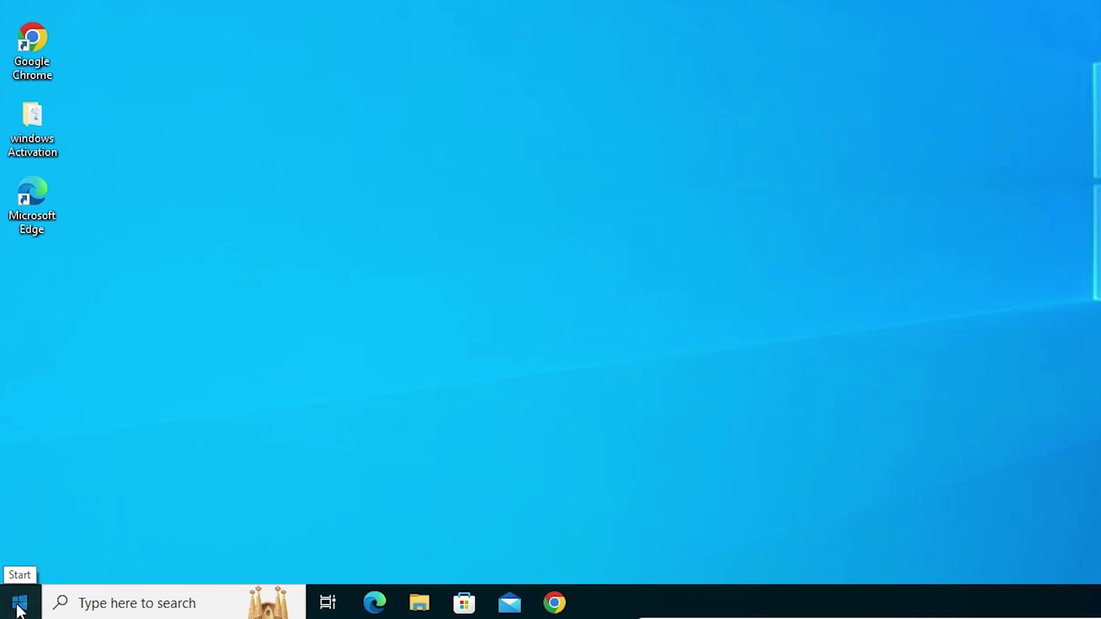
left_click(19, 607)
type("con")
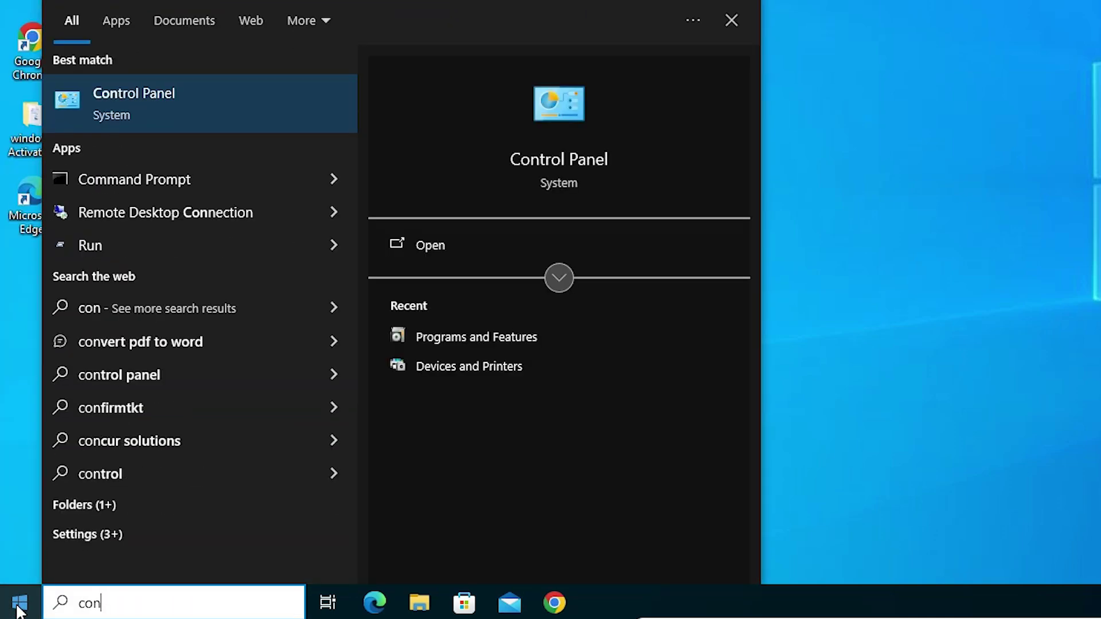
left_click(166, 92)
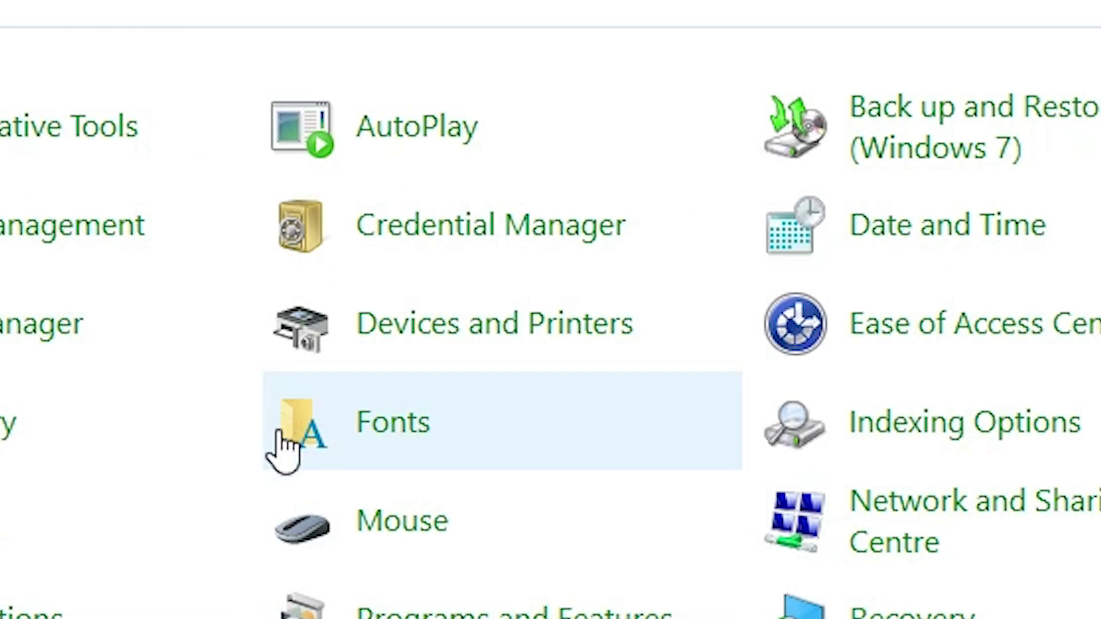
left_click(549, 332)
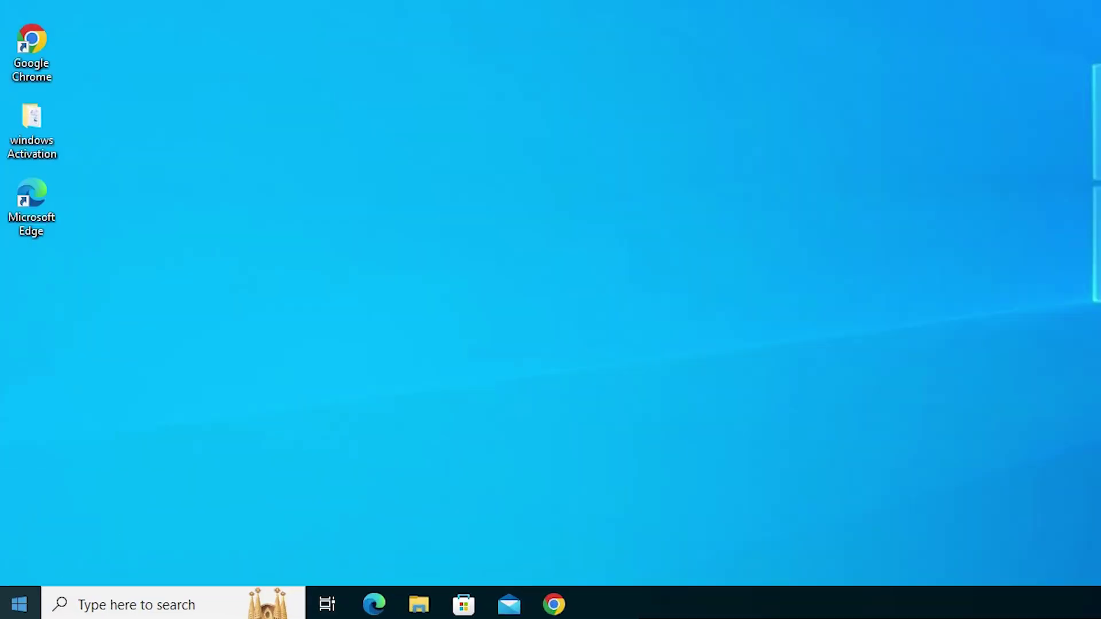
- Search the Start menu for 'ser' and open the Services console
left_click(14, 608)
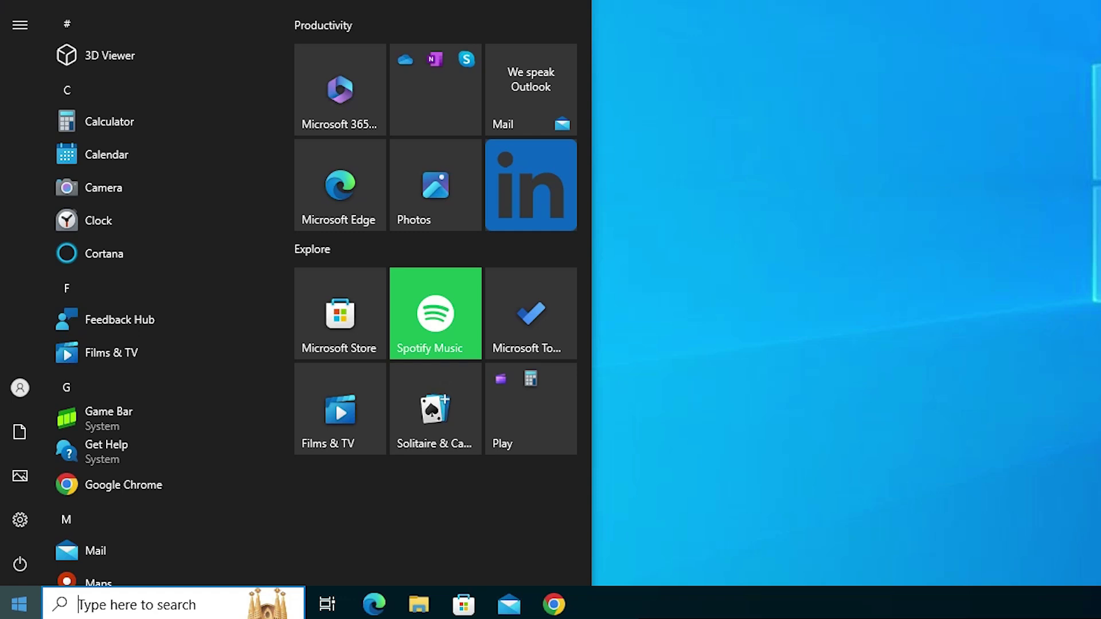
type("ser")
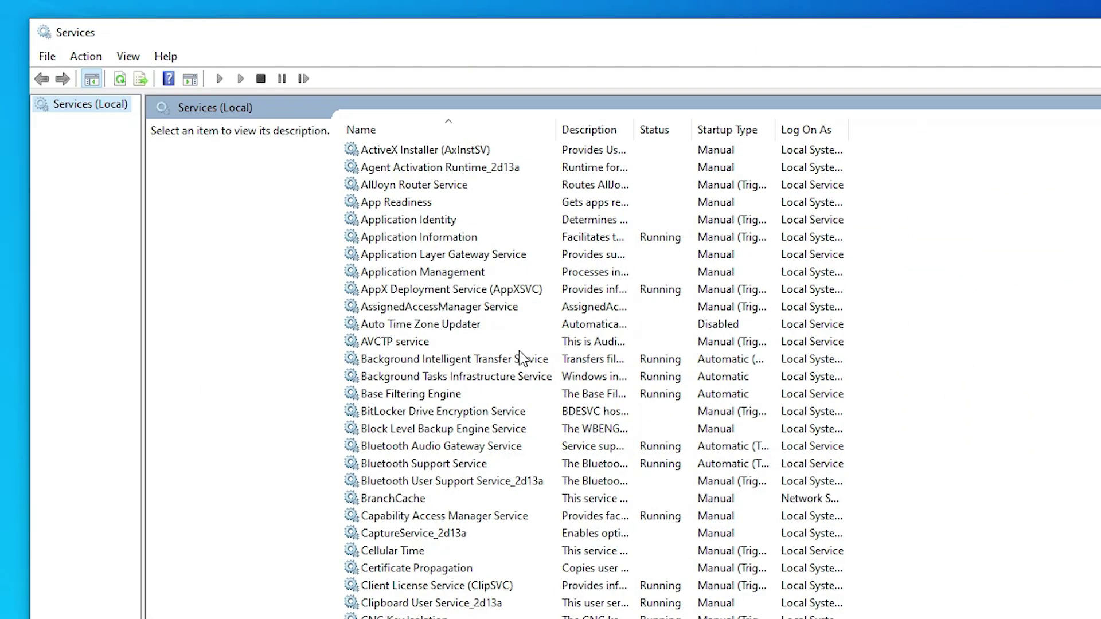
left_click(599, 210)
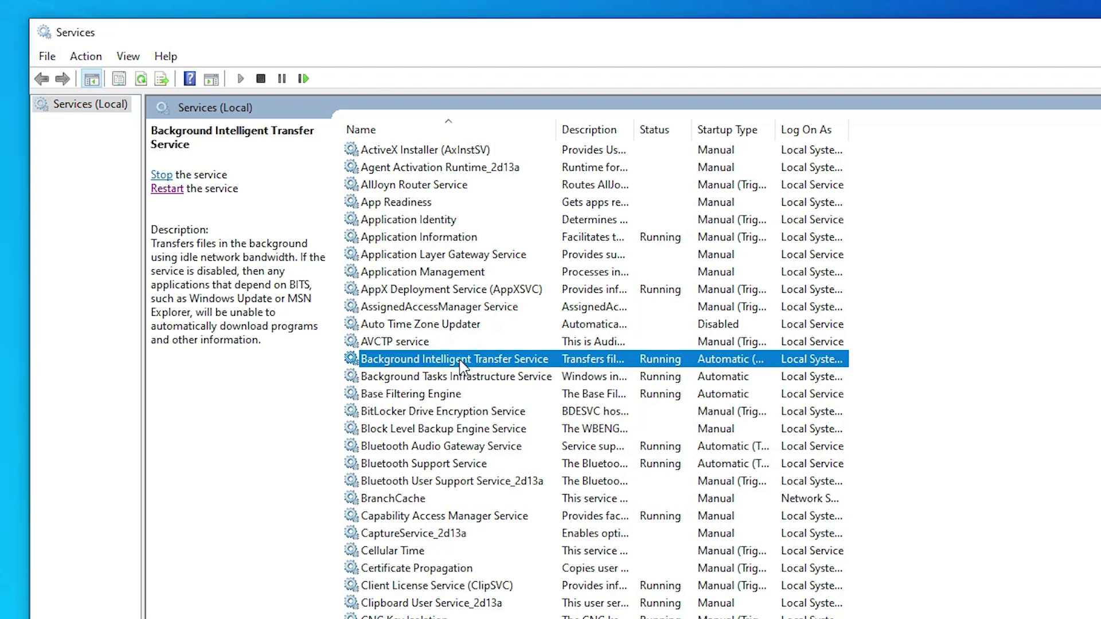
- Set the Print Spooler service's startup type to Automatic and apply it
type("pr")
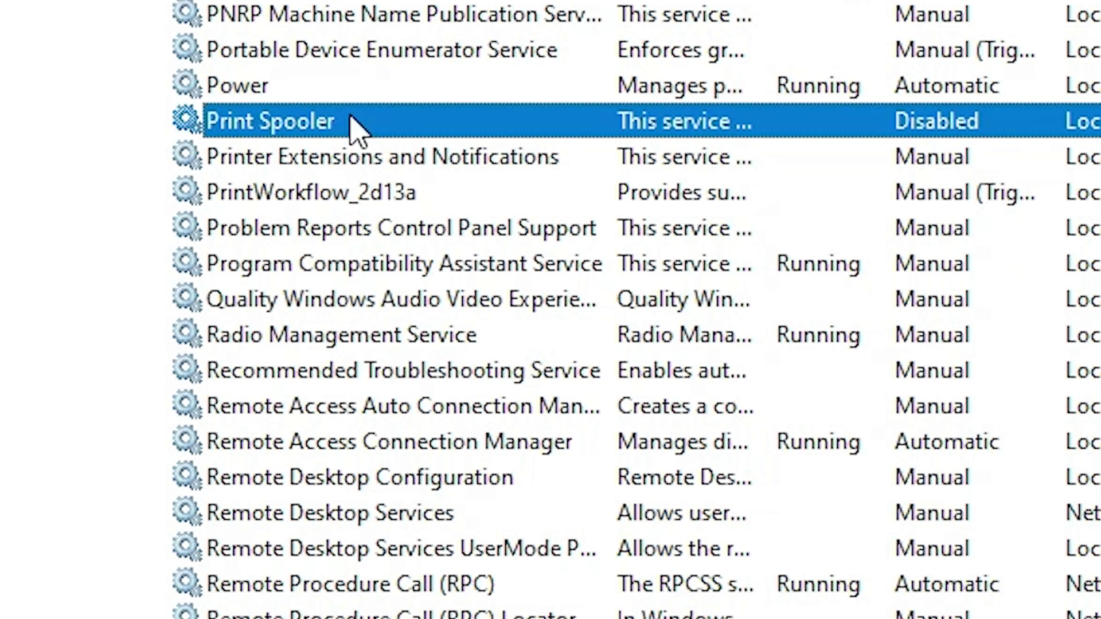
right_click(376, 172)
left_click(433, 467)
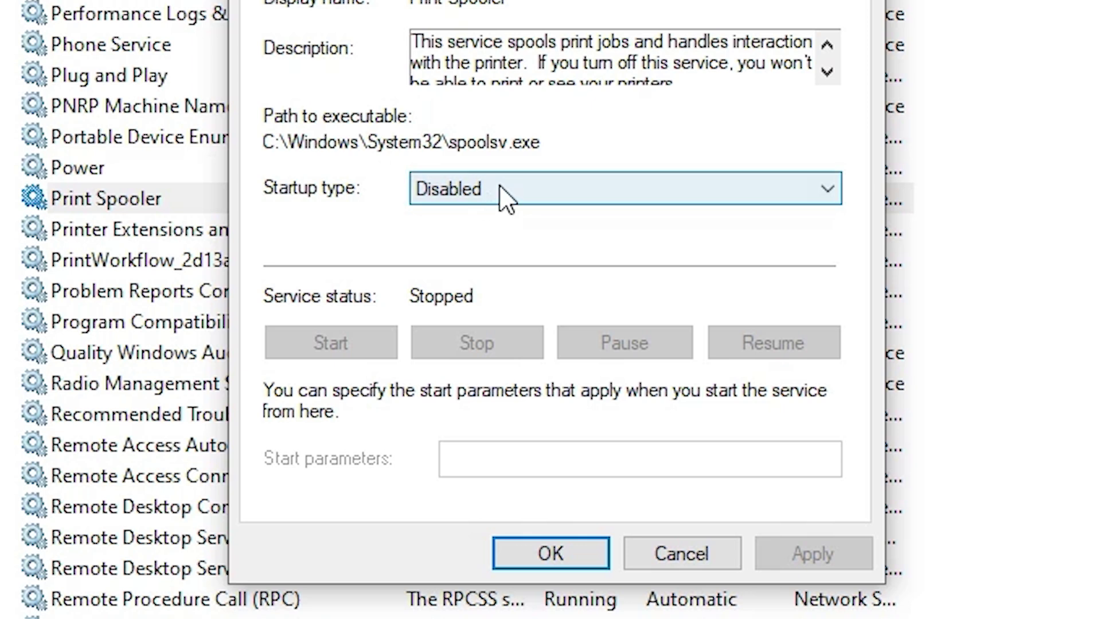
left_click(499, 187)
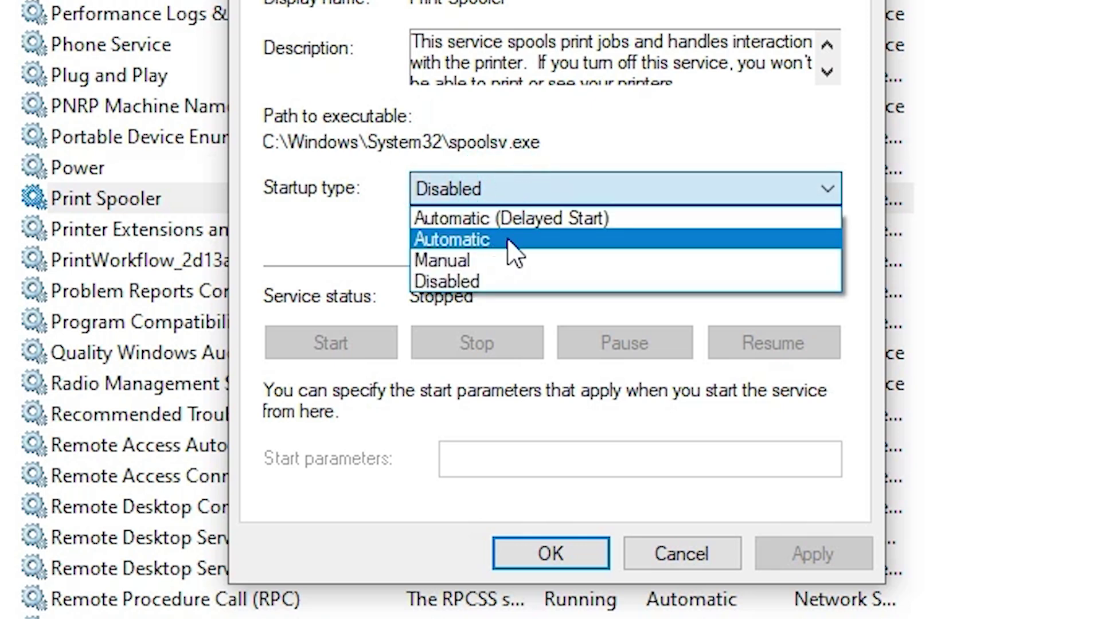
left_click(514, 252)
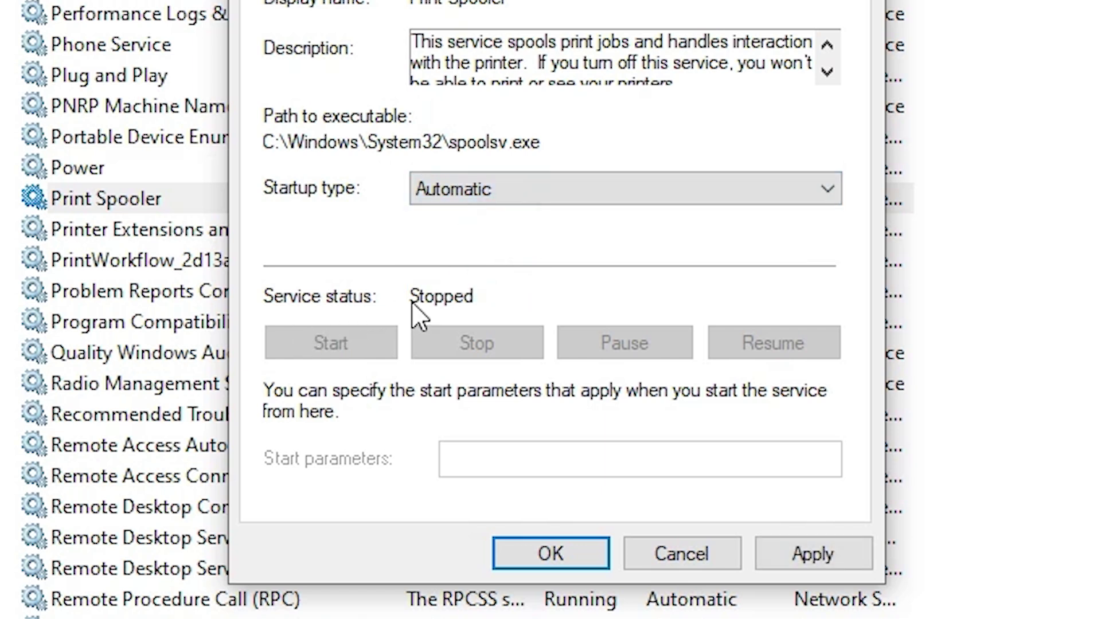
left_click(824, 552)
left_click(846, 545)
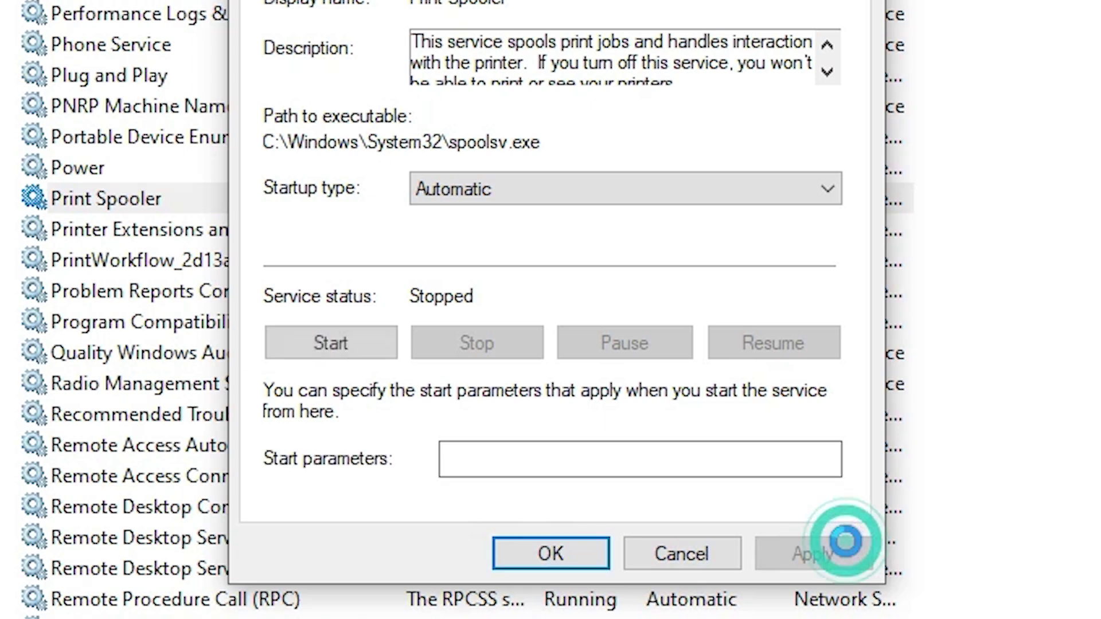
- Start the Print Spooler service, close its properties, then restart the service
left_click(373, 343)
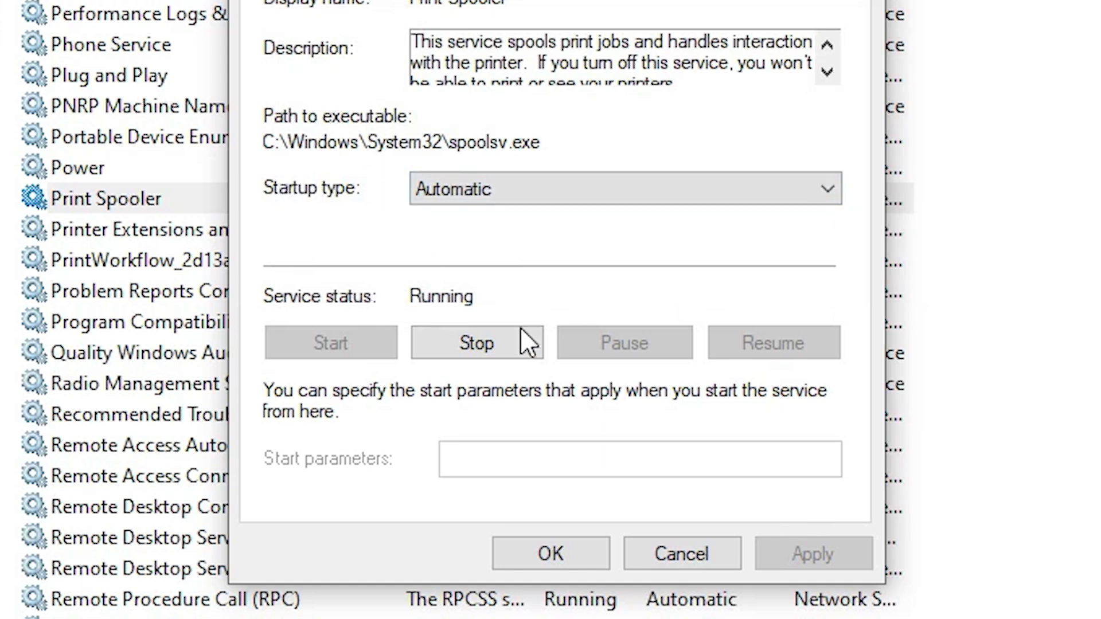
left_click(836, 561)
left_click(559, 552)
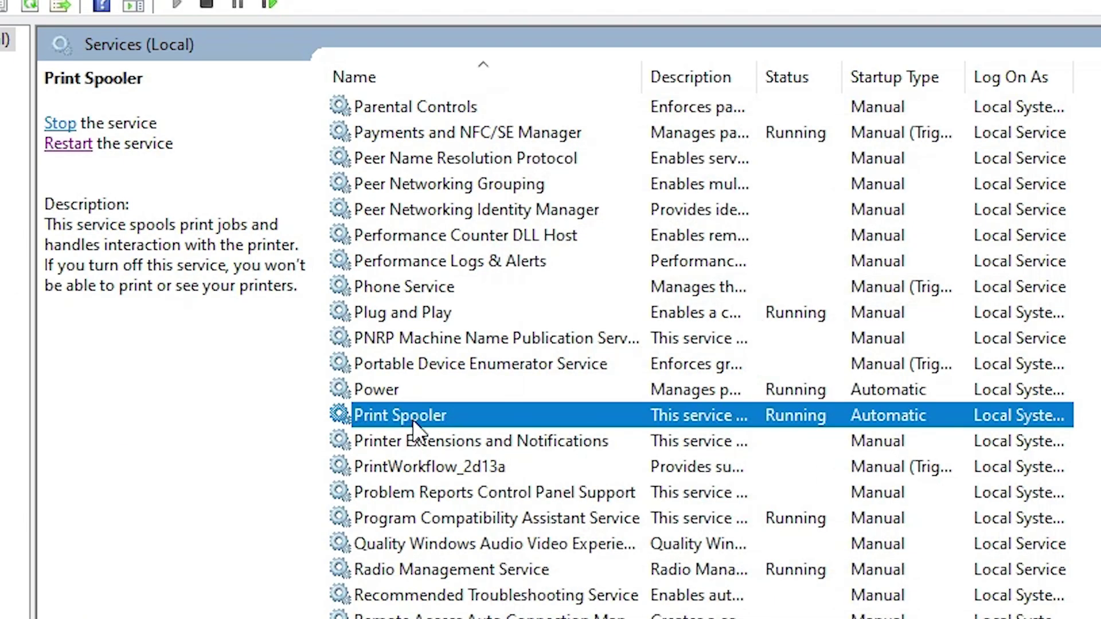
left_click(50, 145)
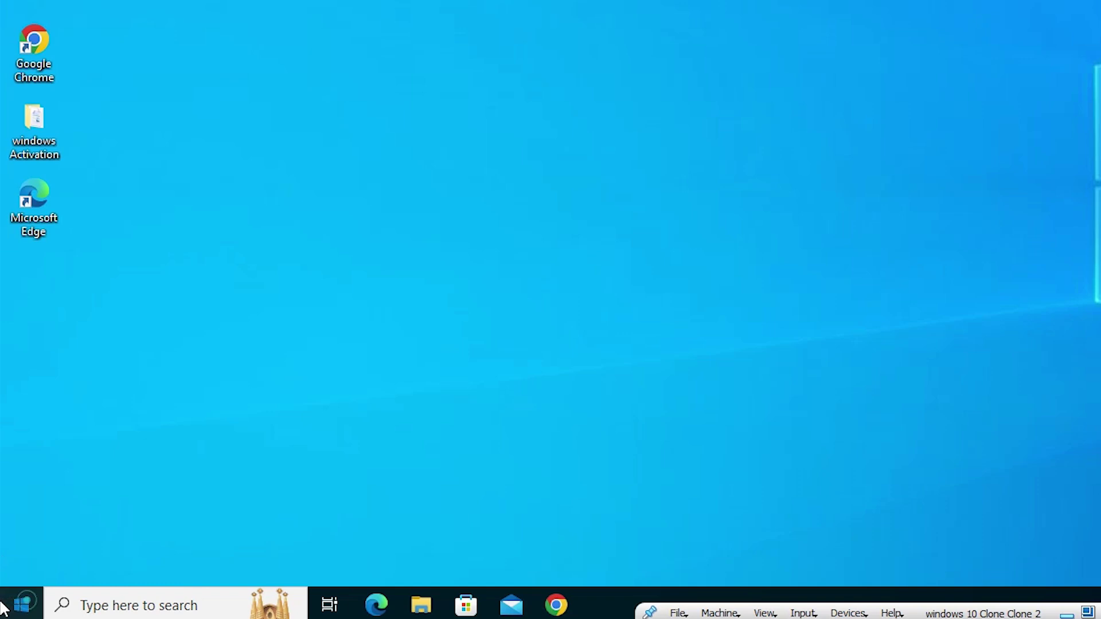
- Find Control Panel by searching 'con' from Start and open its Devices and Printers page
left_click(3, 613)
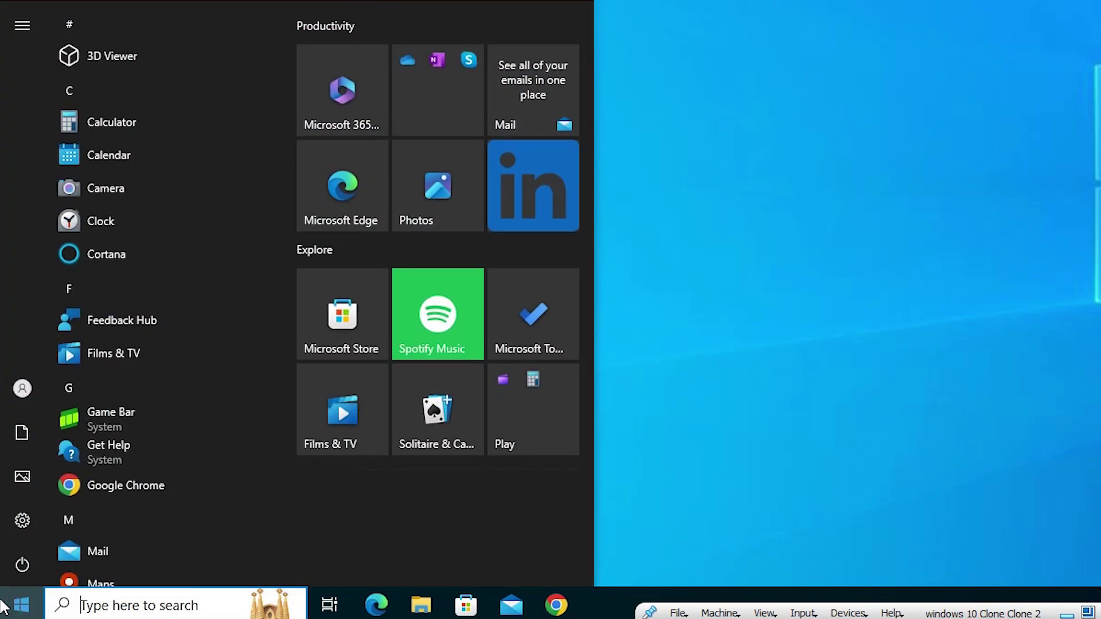
type("con")
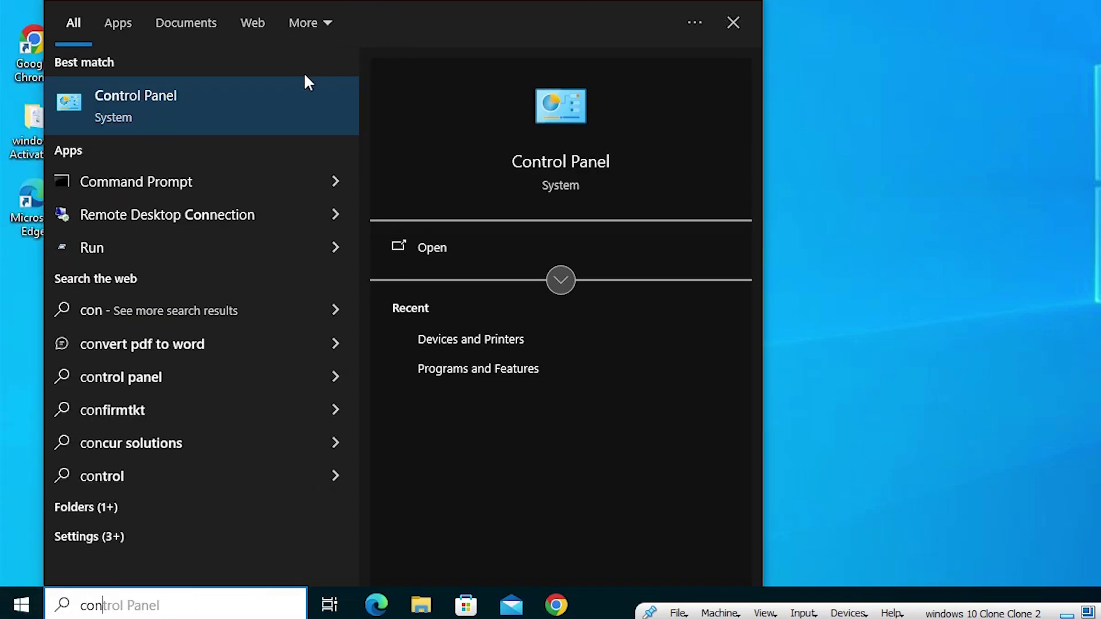
left_click(304, 80)
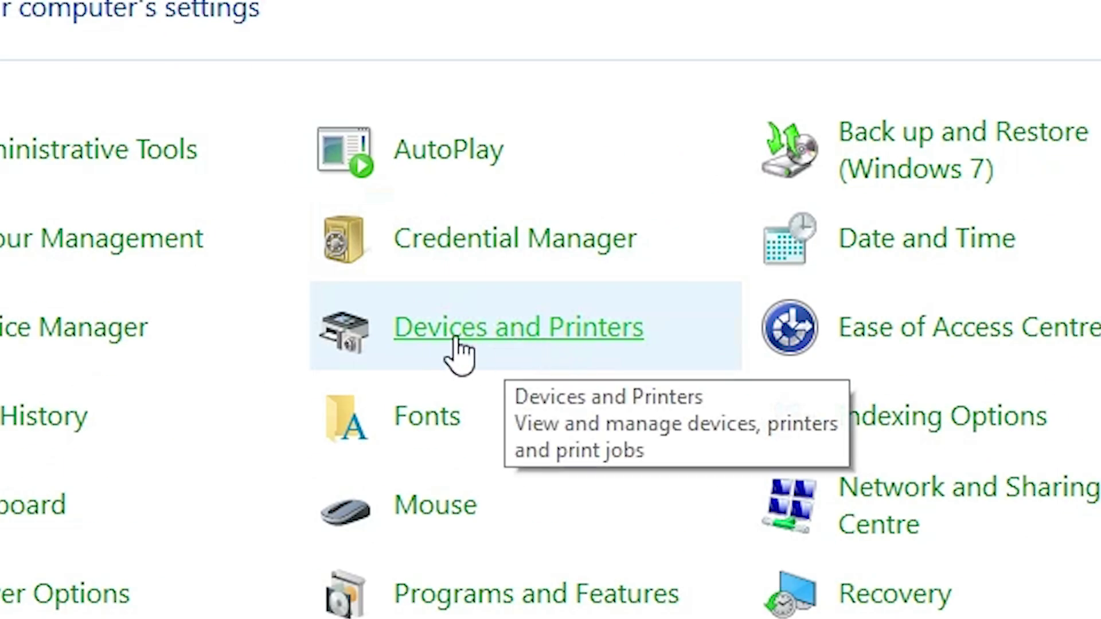
left_click(458, 351)
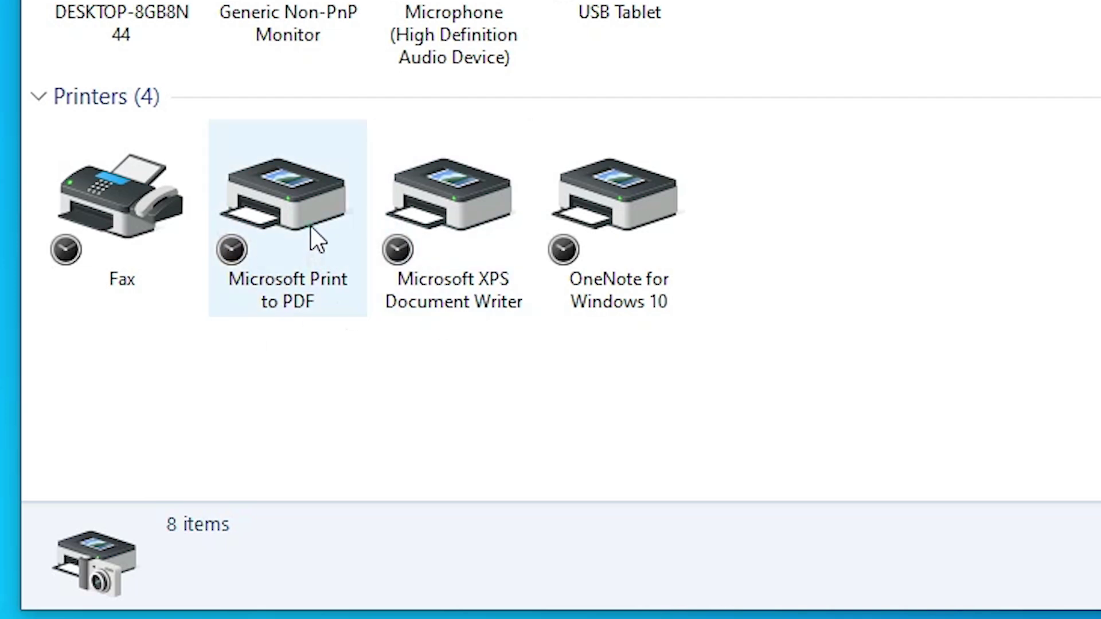
- Set Microsoft Print to PDF as the default printer, accept the warning, and close Devices and Printers
left_click(311, 225)
right_click(310, 182)
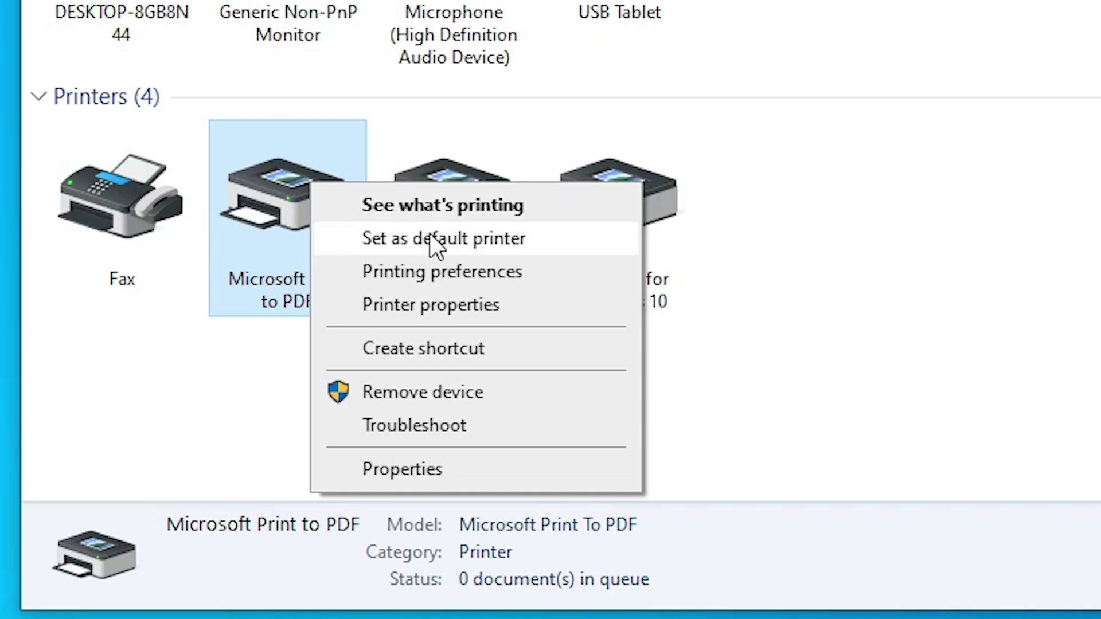
left_click(477, 245)
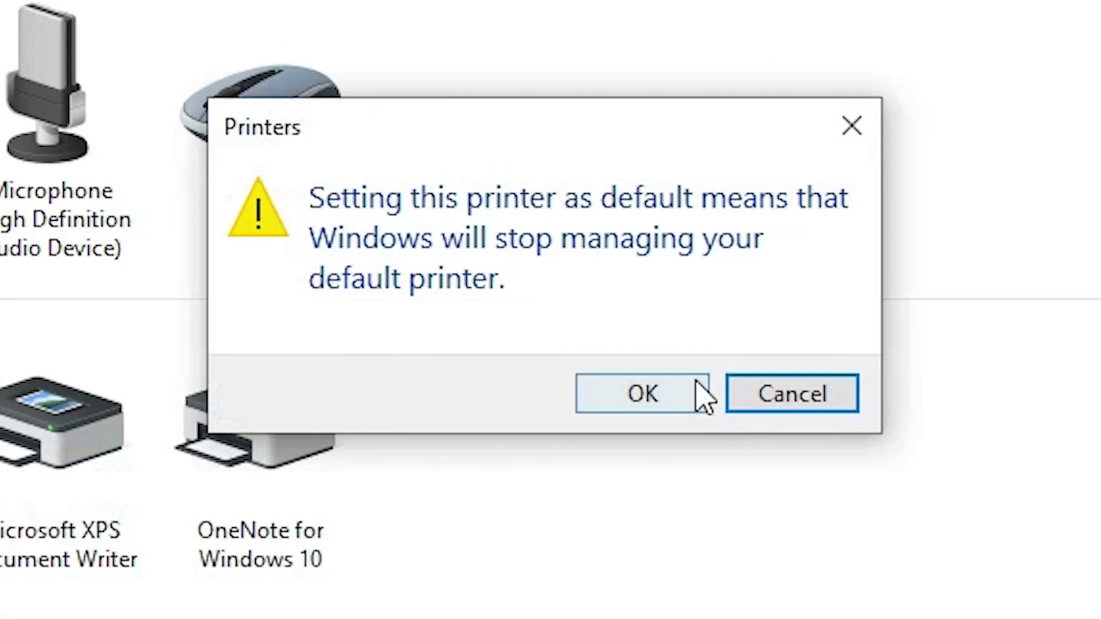
left_click(697, 383)
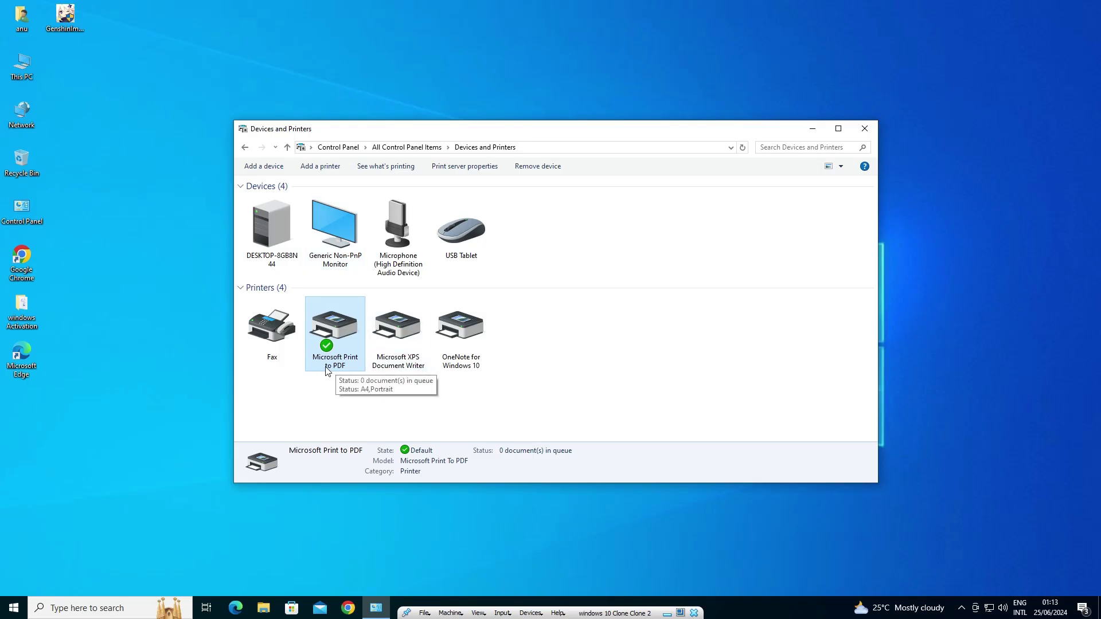
left_click(865, 129)
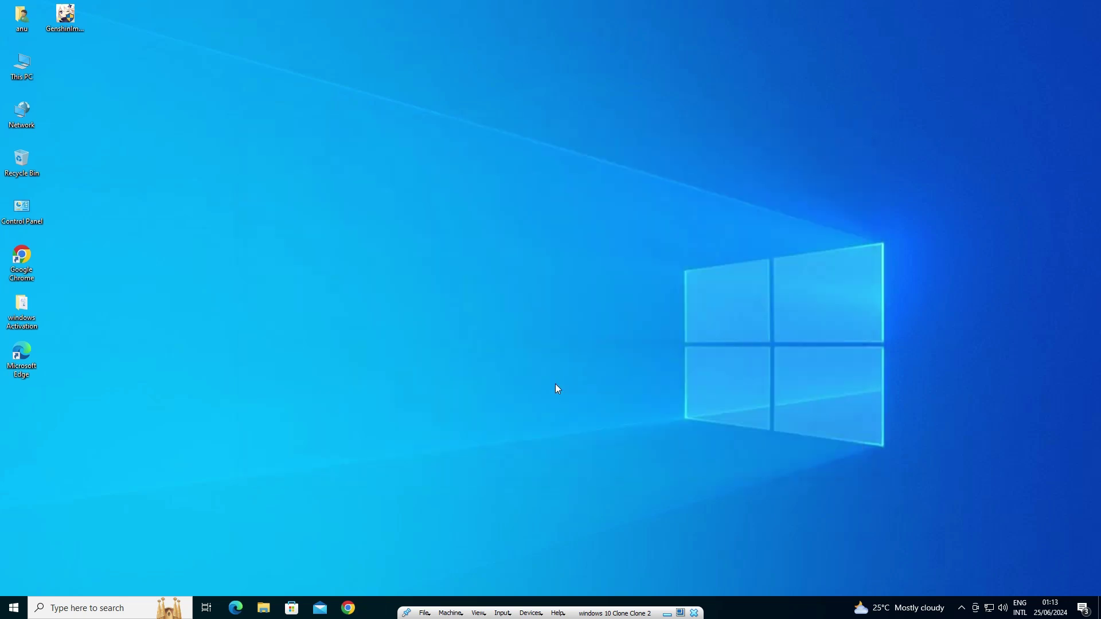